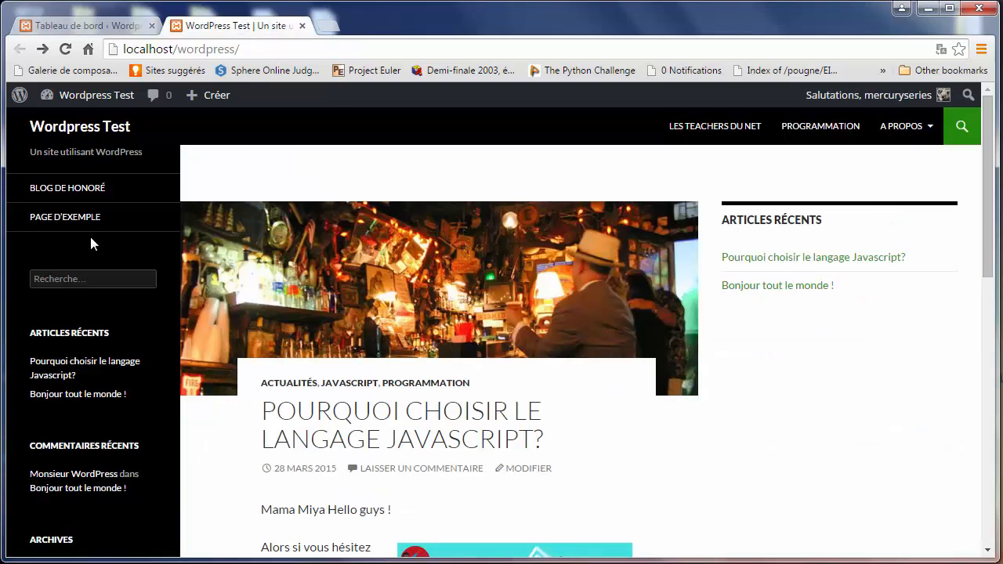
- Examine the widgets shown in both sidebars of the Wordpress Test home page
{"action": "left_click", "coordinate": [37, 279]}
{"action": "left_click_drag", "start_coordinate": [18, 339], "coordinate": [135, 386]}
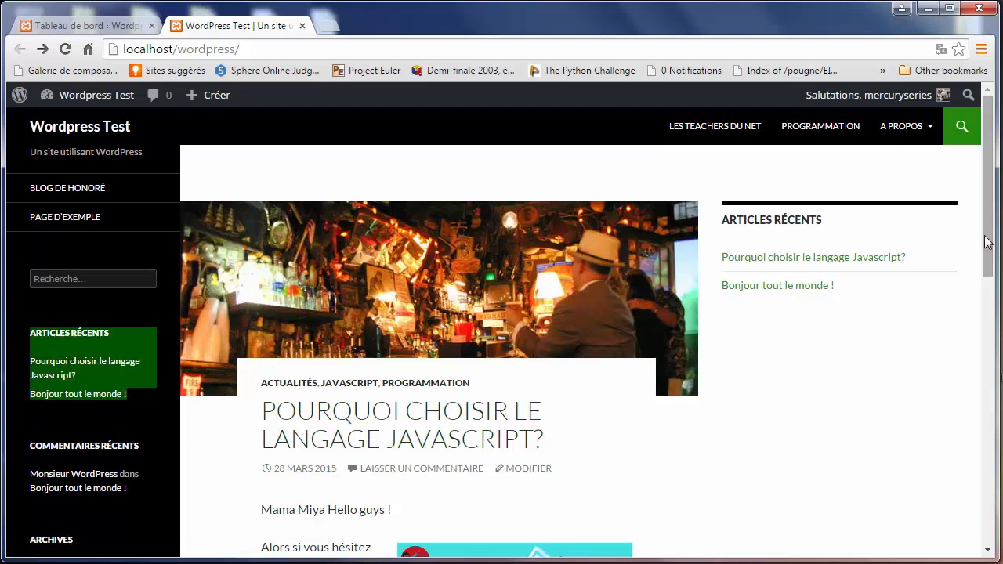
{"action": "left_click_drag", "start_coordinate": [987, 264], "coordinate": [978, 404]}
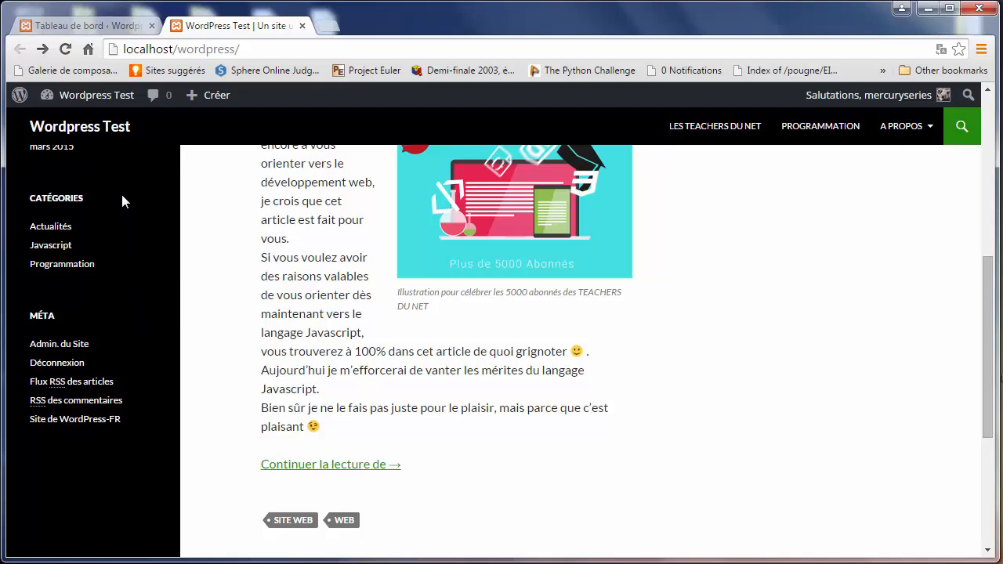
{"action": "left_click", "coordinate": [102, 28]}
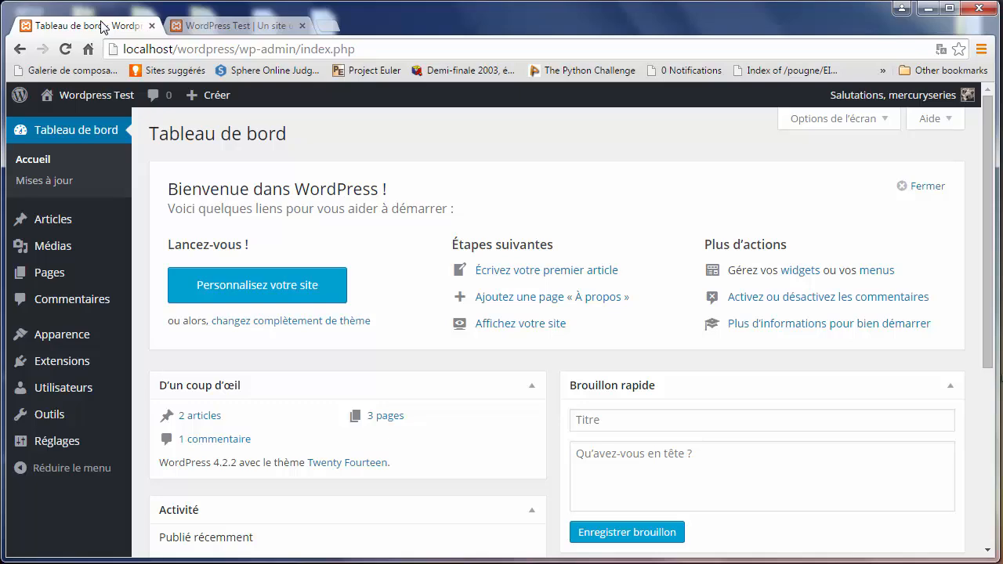
{"action": "left_click", "coordinate": [202, 29]}
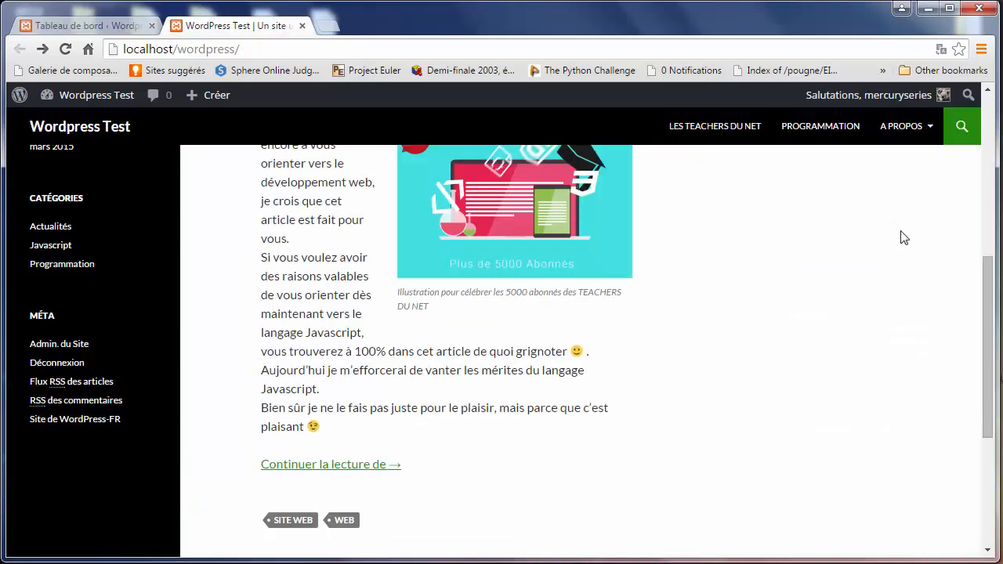
{"action": "left_click_drag", "start_coordinate": [990, 288], "coordinate": [989, 126]}
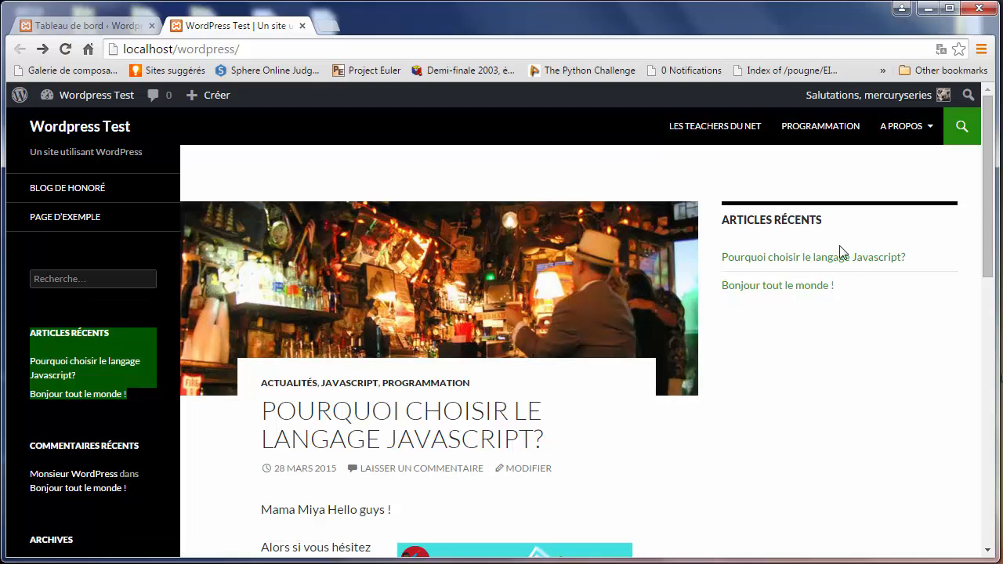
{"action": "mouse_move", "coordinate": [992, 207]}
{"action": "left_mouse_down"}
{"action": "mouse_move", "coordinate": [979, 521]}
{"action": "mouse_move", "coordinate": [986, 221]}
{"action": "left_mouse_up"}
- Open the Widgets management page from the WordPress dashboard's Apparence section
{"action": "left_click", "coordinate": [95, 27]}
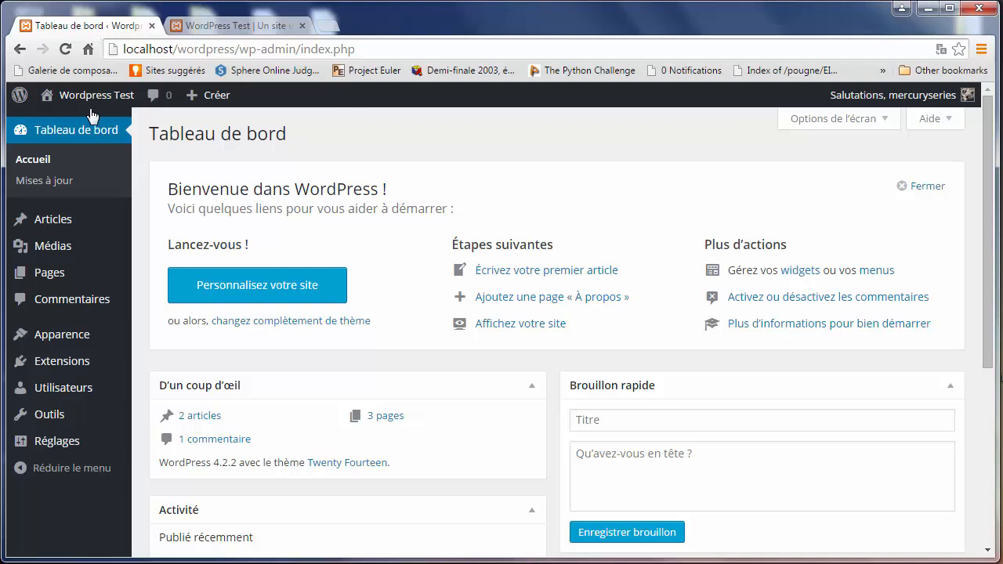
{"action": "mouse_move", "coordinate": [69, 338]}
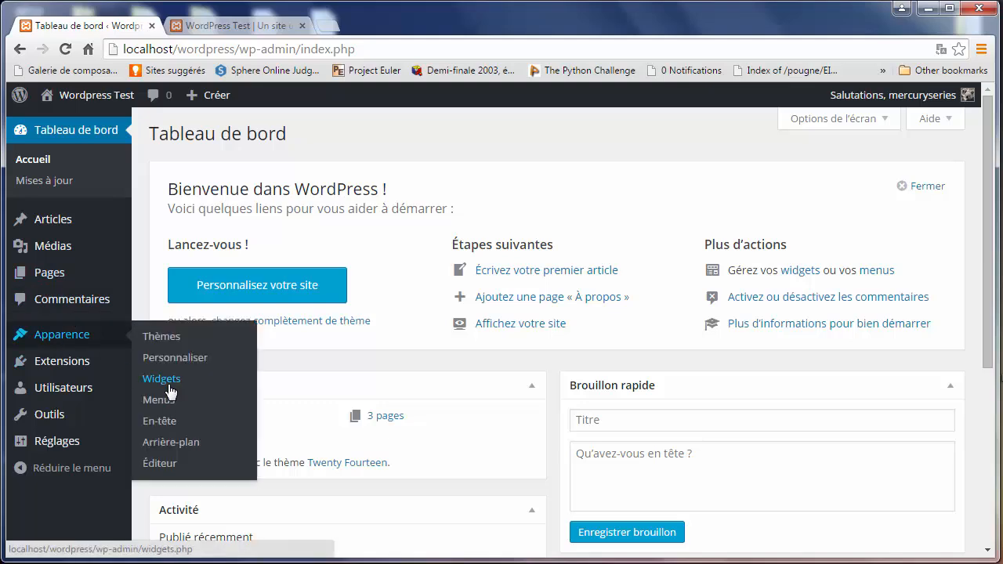
{"action": "left_click", "coordinate": [252, 30]}
{"action": "mouse_move", "coordinate": [112, 99]}
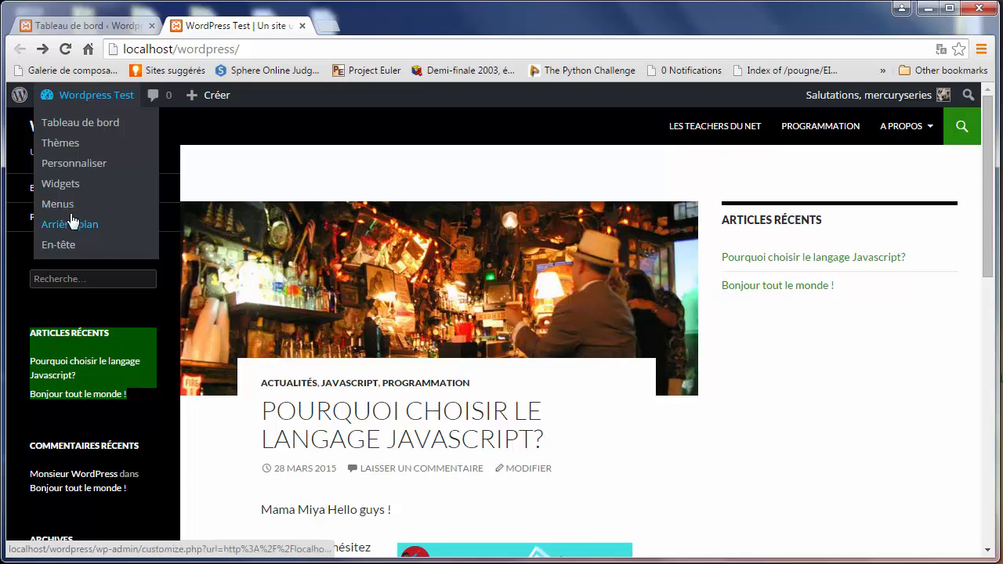
{"action": "left_click", "coordinate": [104, 27]}
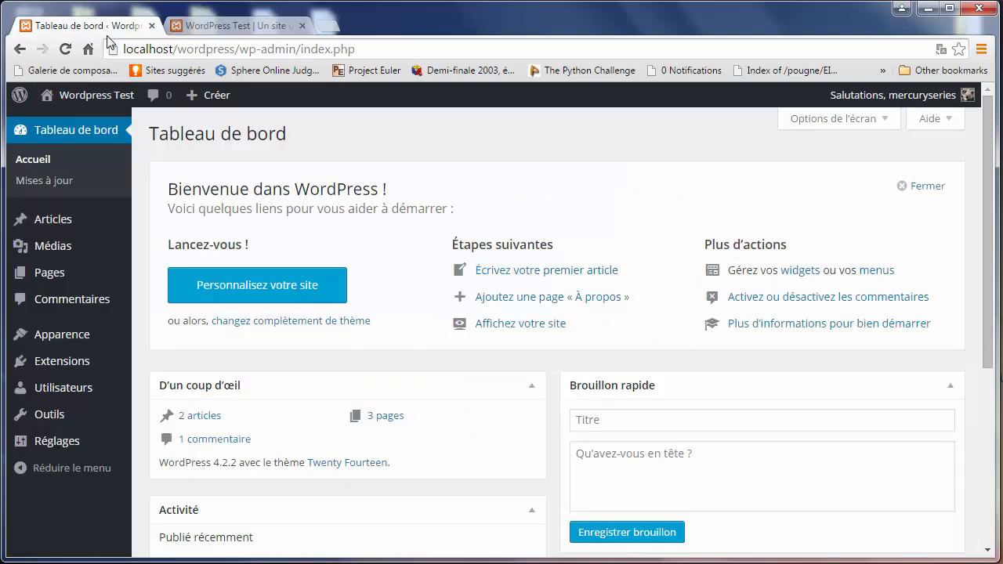
{"action": "mouse_move", "coordinate": [101, 341]}
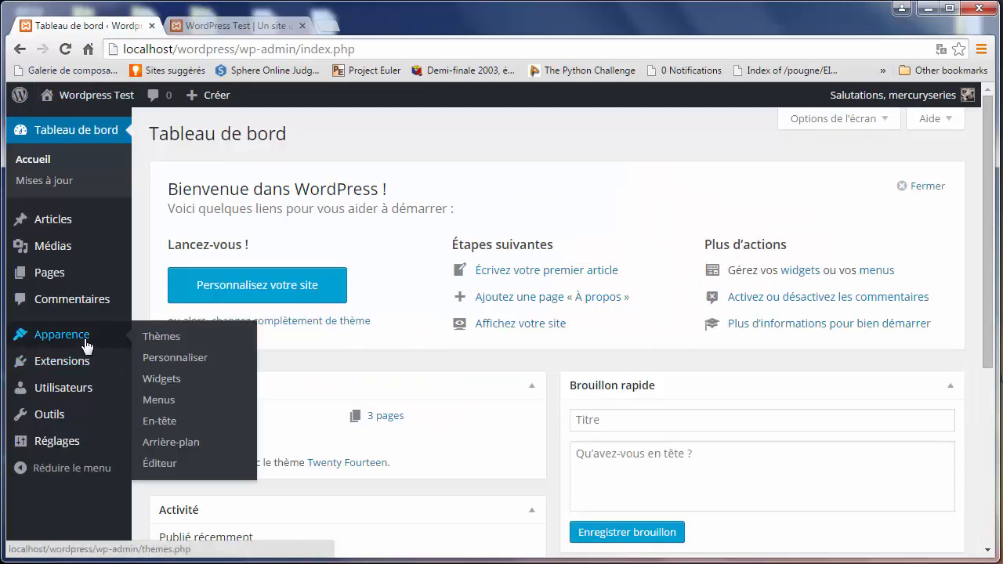
{"action": "left_click", "coordinate": [168, 379]}
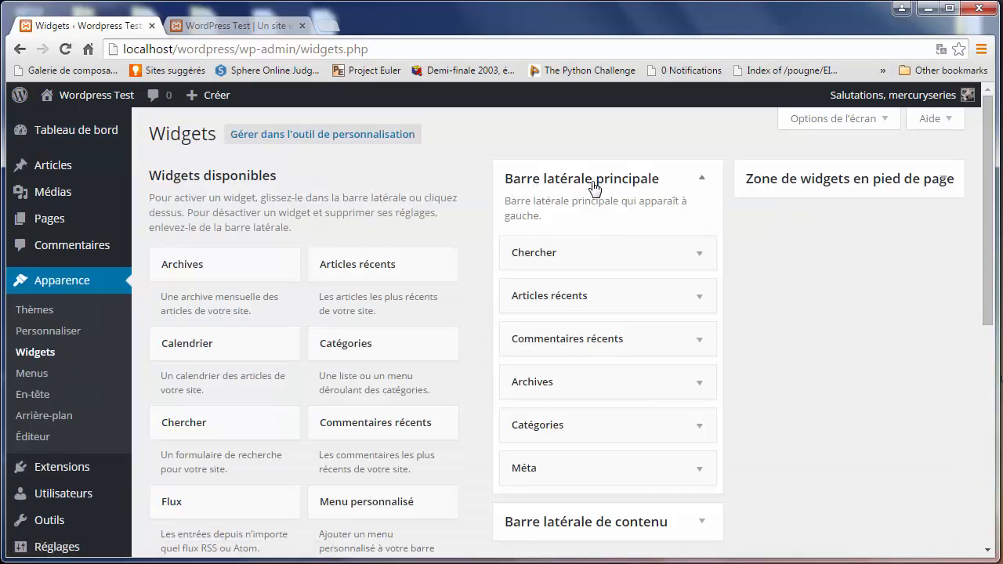
- Compare the available widget areas in the administration with the sidebars and footer on the site's home page
{"action": "left_click", "coordinate": [265, 31]}
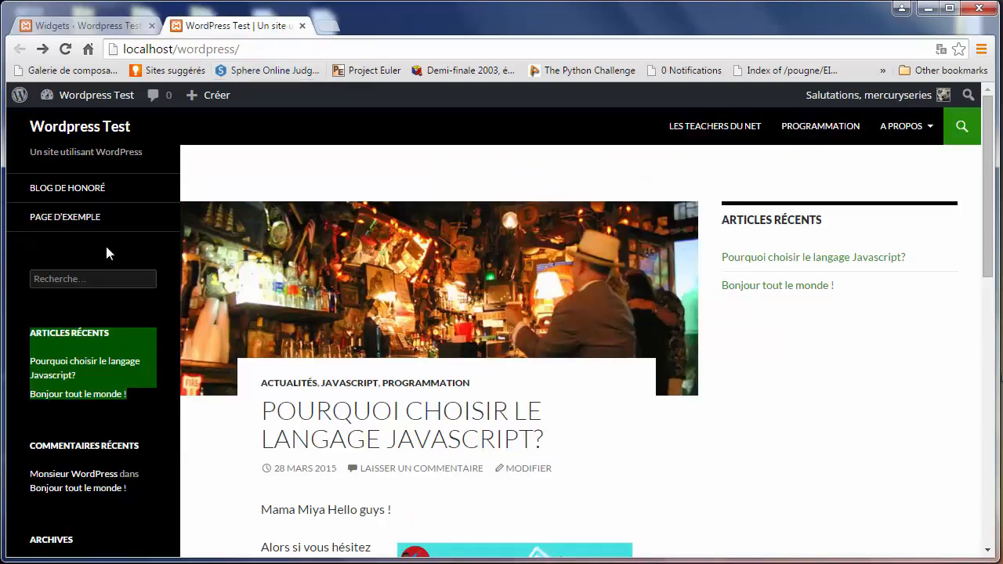
{"action": "left_click", "coordinate": [110, 31]}
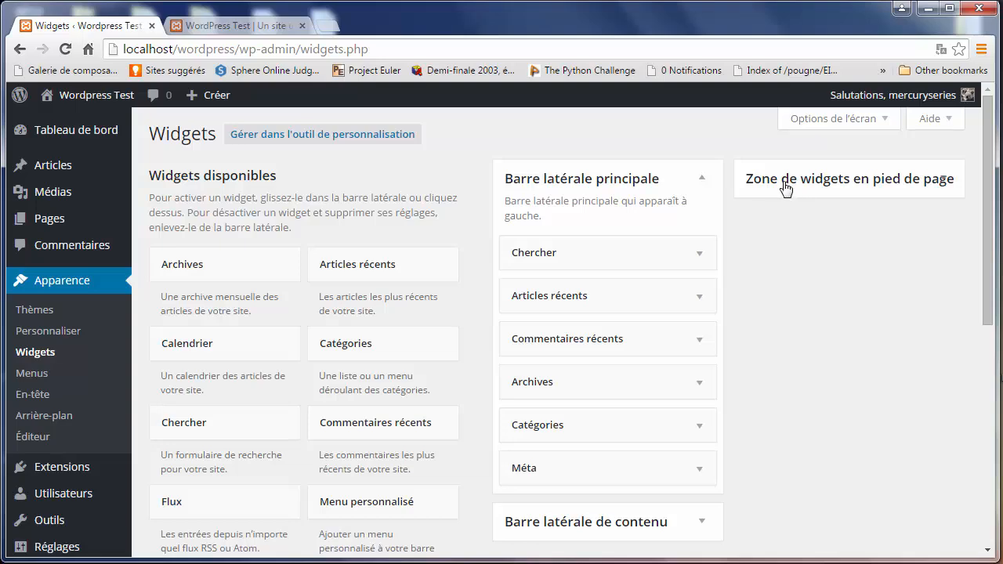
{"action": "left_click", "coordinate": [232, 31]}
{"action": "scroll", "coordinate": [989, 418], "scroll_direction": "down", "scroll_amount": 2}
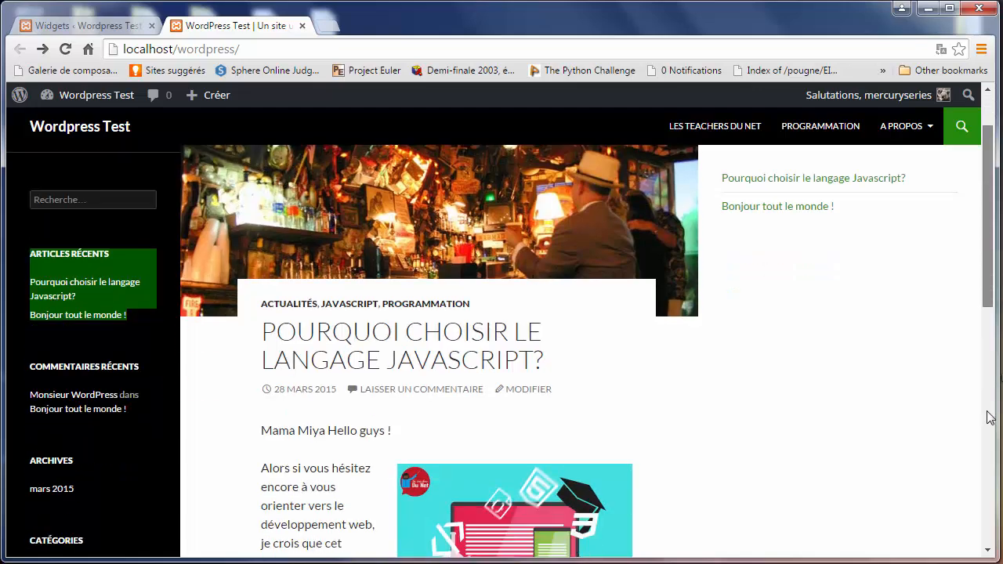
{"action": "scroll", "coordinate": [990, 418], "scroll_direction": "down", "scroll_amount": 8}
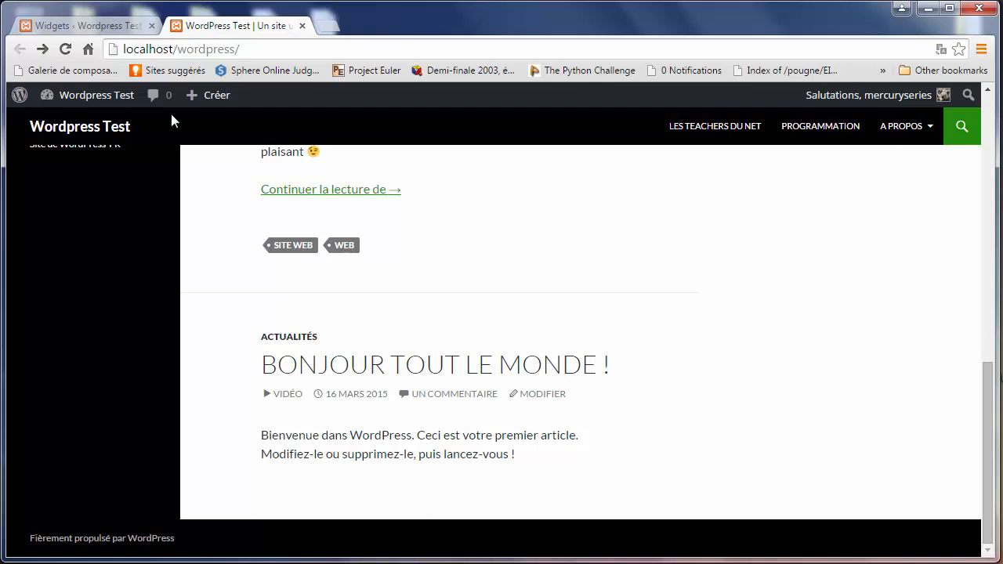
{"action": "left_click", "coordinate": [120, 26]}
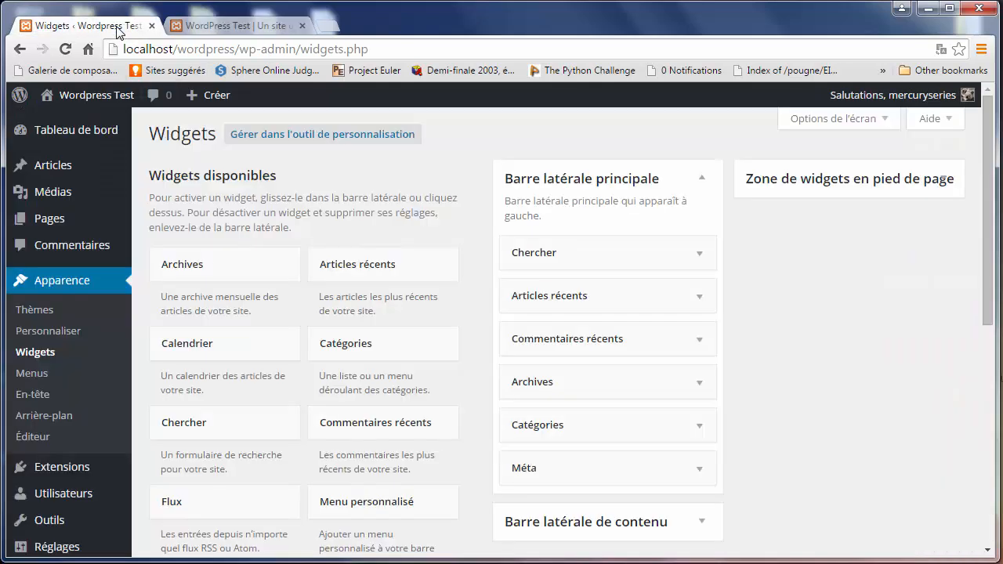
{"action": "scroll", "coordinate": [783, 275], "scroll_direction": "down", "scroll_amount": 3}
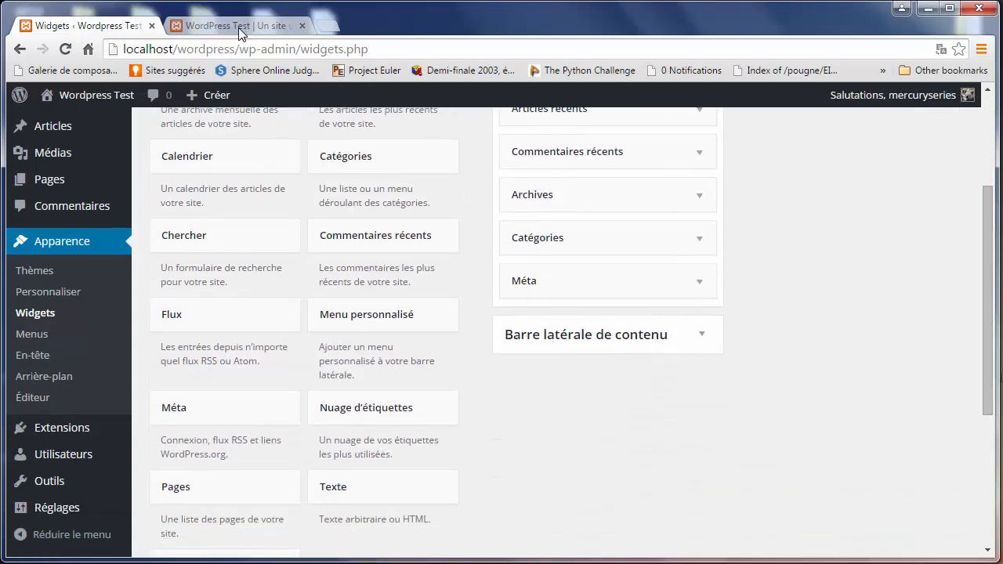
{"action": "left_click", "coordinate": [241, 32]}
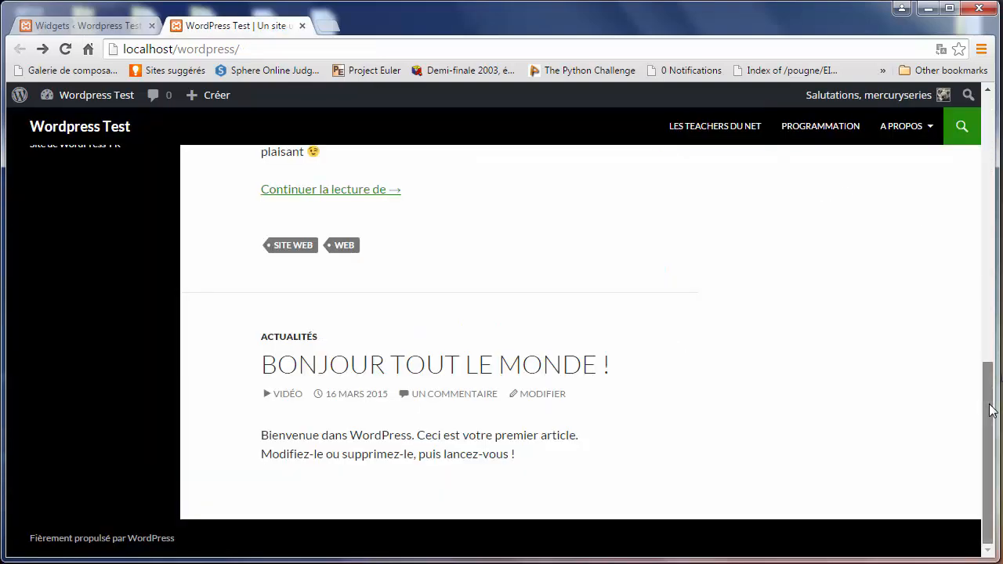
{"action": "scroll", "coordinate": [991, 403], "scroll_direction": "up", "scroll_amount": 10}
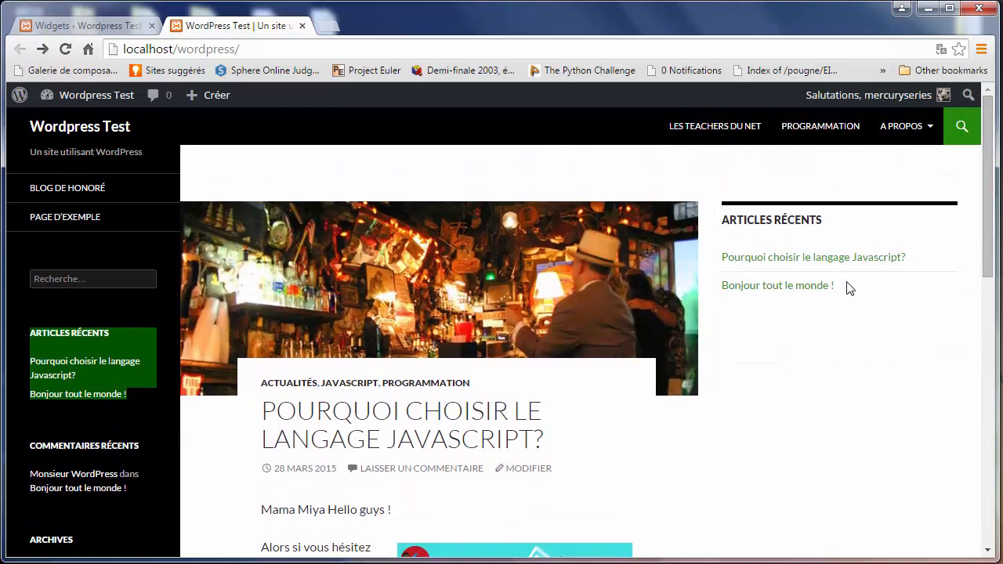
- Expand Barre latérale de contenu and add the Calendrier widget below Articles récents
{"action": "left_click", "coordinate": [94, 25]}
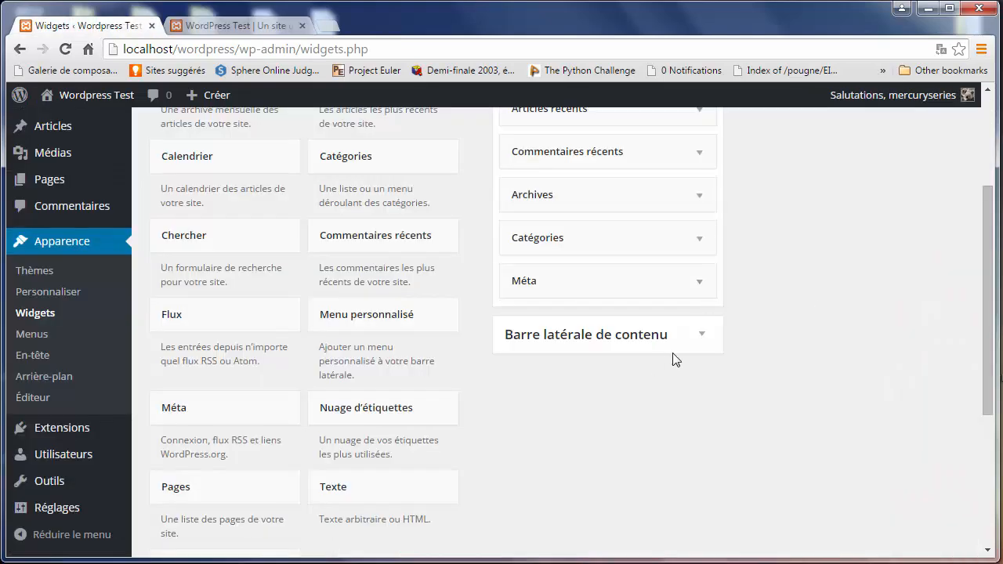
{"action": "left_click", "coordinate": [702, 336]}
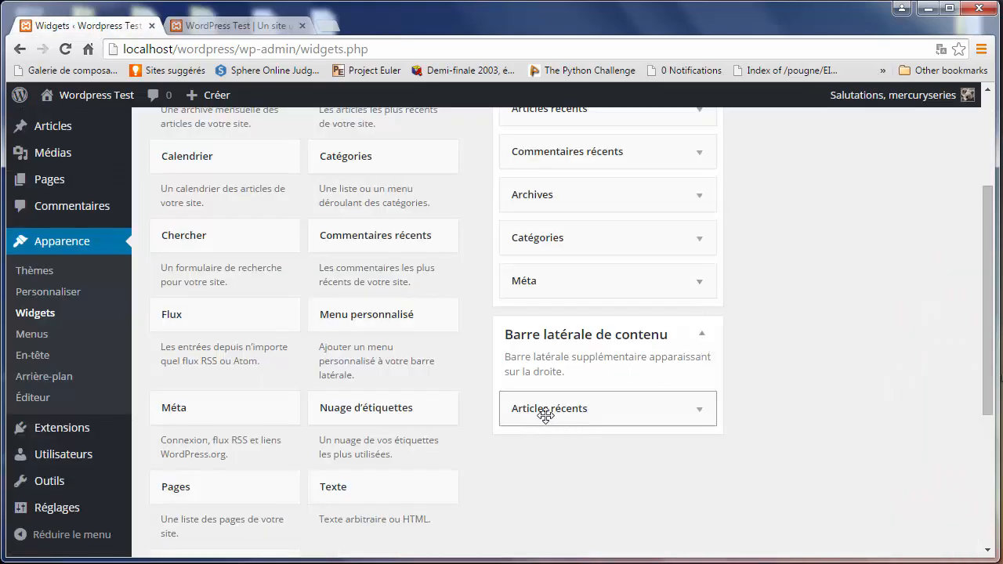
{"action": "left_click", "coordinate": [242, 34]}
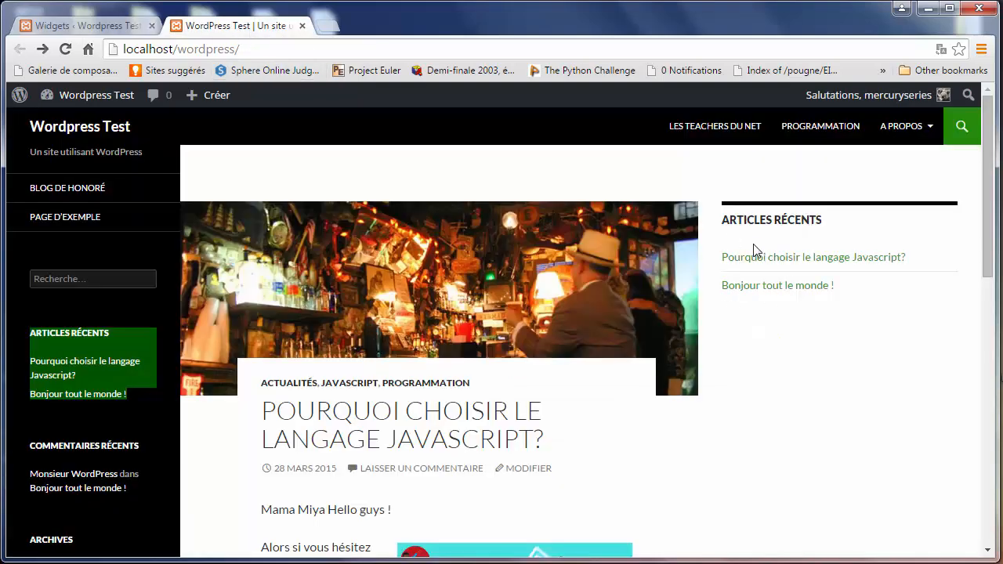
{"action": "left_click", "coordinate": [82, 25]}
{"action": "left_click_drag", "start_coordinate": [197, 157], "coordinate": [539, 491]}
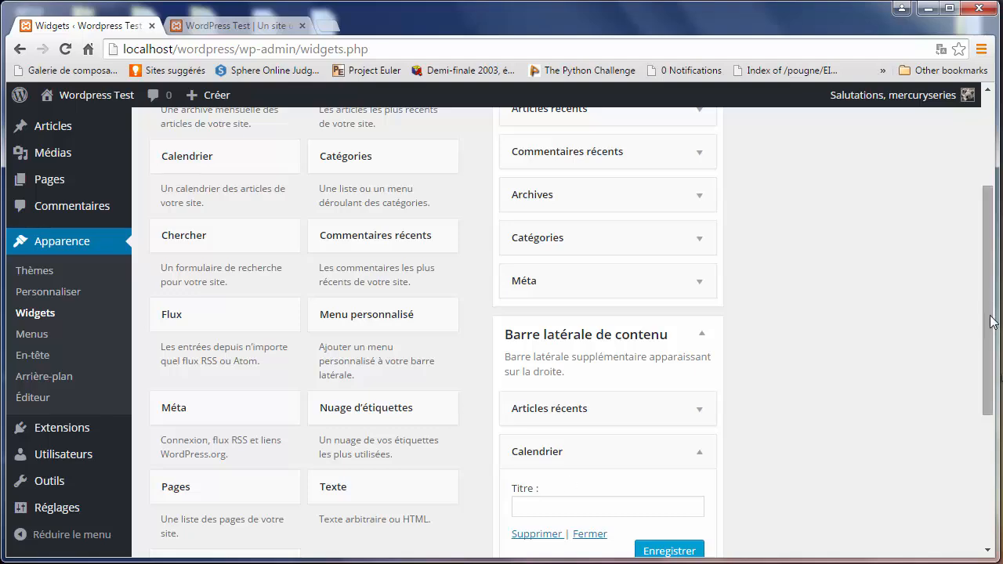
- Set the title of the Calendrier widget in Barre latérale de contenu to "toto" and save the widget
{"action": "left_click_drag", "start_coordinate": [992, 323], "coordinate": [986, 219]}
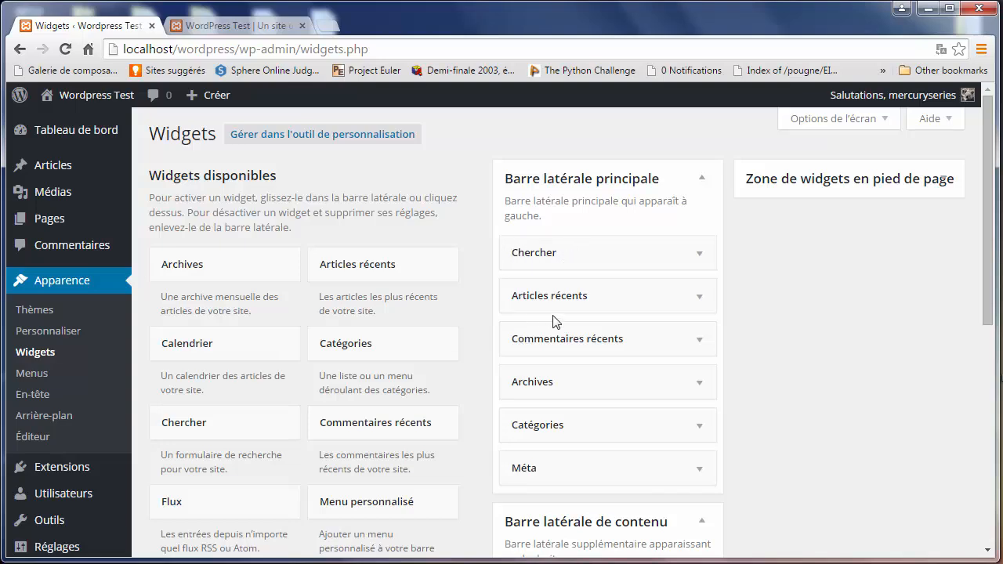
{"action": "left_click", "coordinate": [267, 27]}
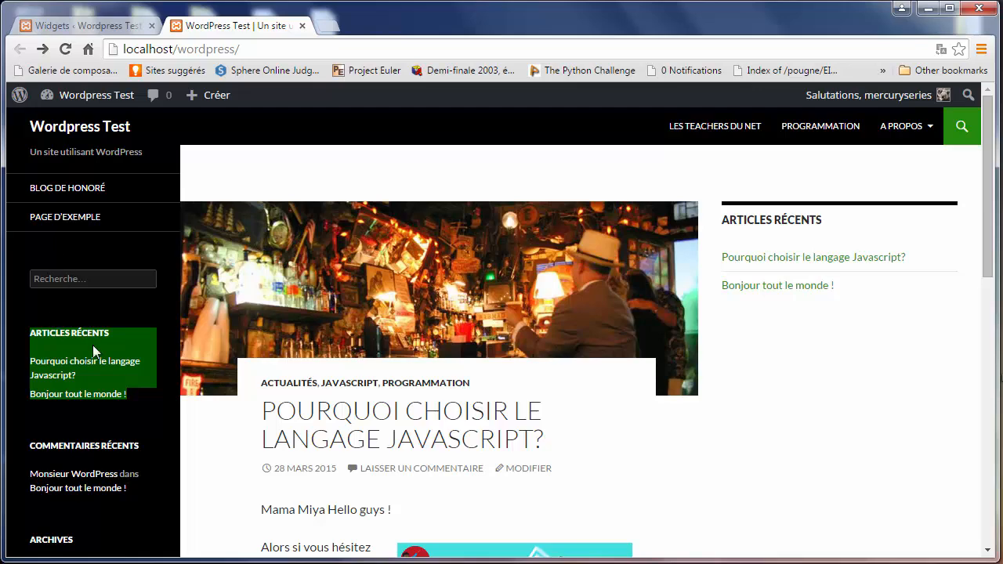
{"action": "left_click", "coordinate": [82, 27]}
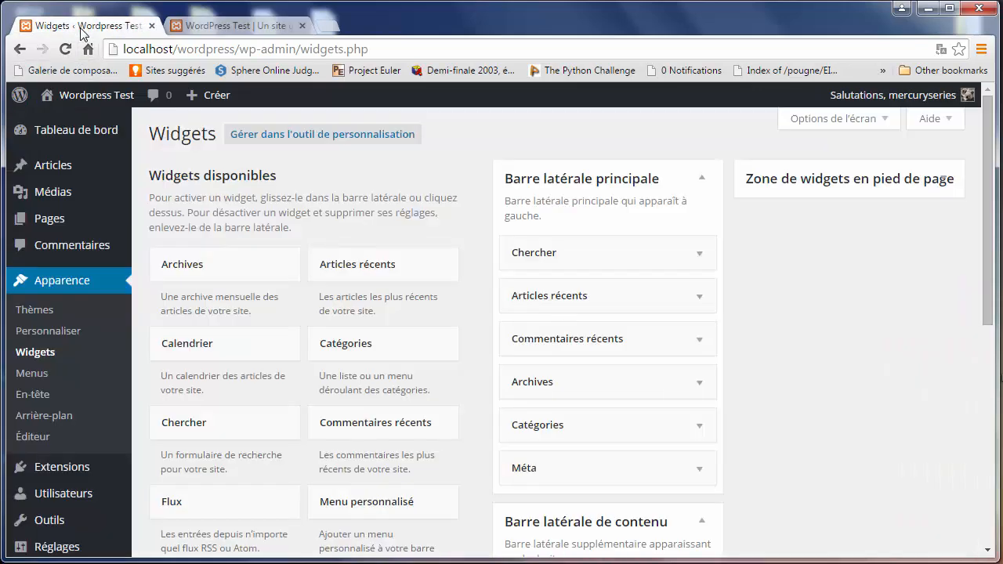
{"action": "left_click_drag", "start_coordinate": [987, 275], "coordinate": [989, 398]}
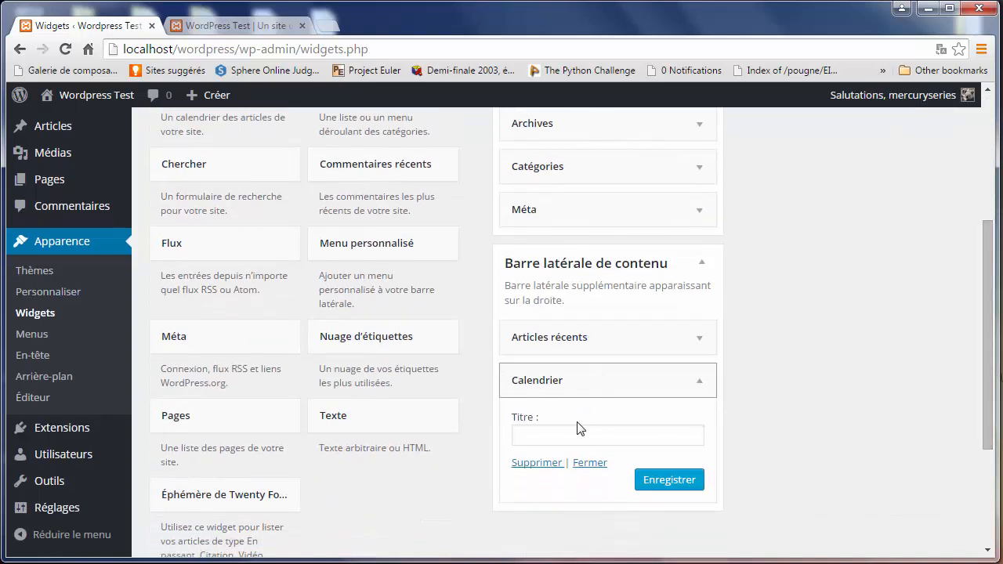
{"action": "left_click", "coordinate": [542, 437]}
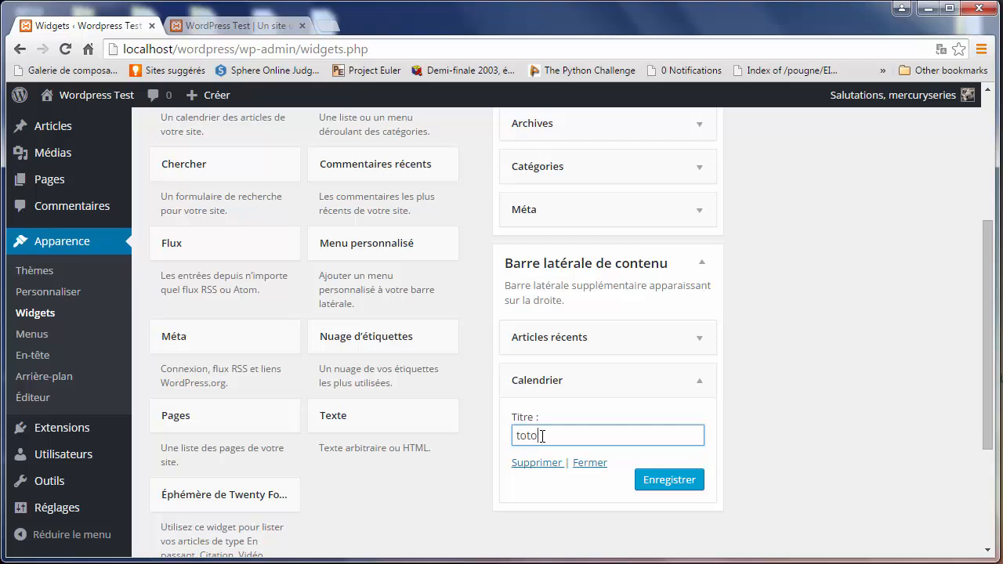
{"action": "left_click", "coordinate": [660, 480]}
- Reload the site's home page and check the title above the calendar in the content sidebar
{"action": "left_click", "coordinate": [258, 26]}
{"action": "left_click", "coordinate": [265, 44]}
{"action": "key", "text": "Return"}
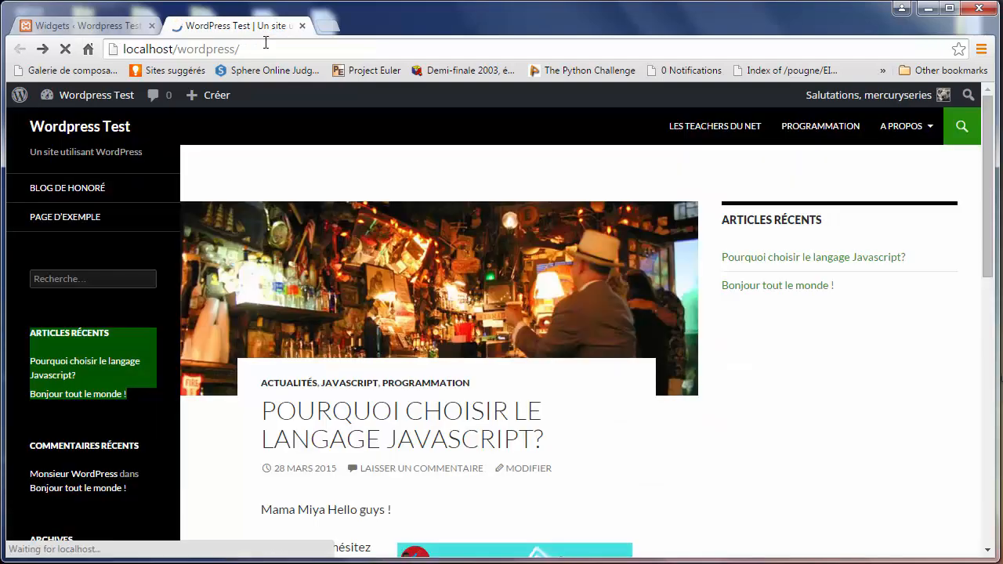
{"action": "left_click_drag", "start_coordinate": [721, 360], "coordinate": [784, 366]}
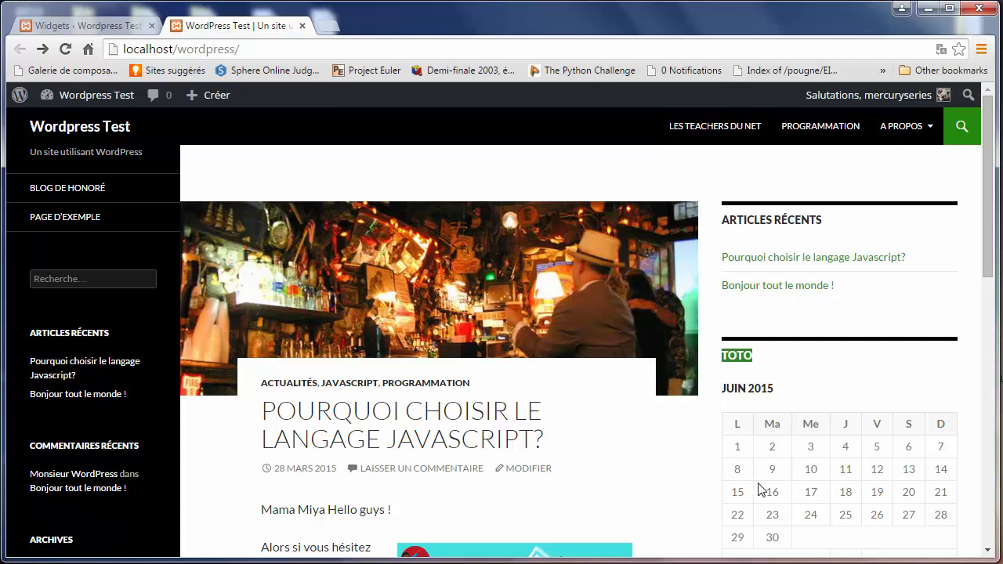
- Clear the Calendrier widget's title in the Widgets administration and save the widget
{"action": "left_click", "coordinate": [79, 25]}
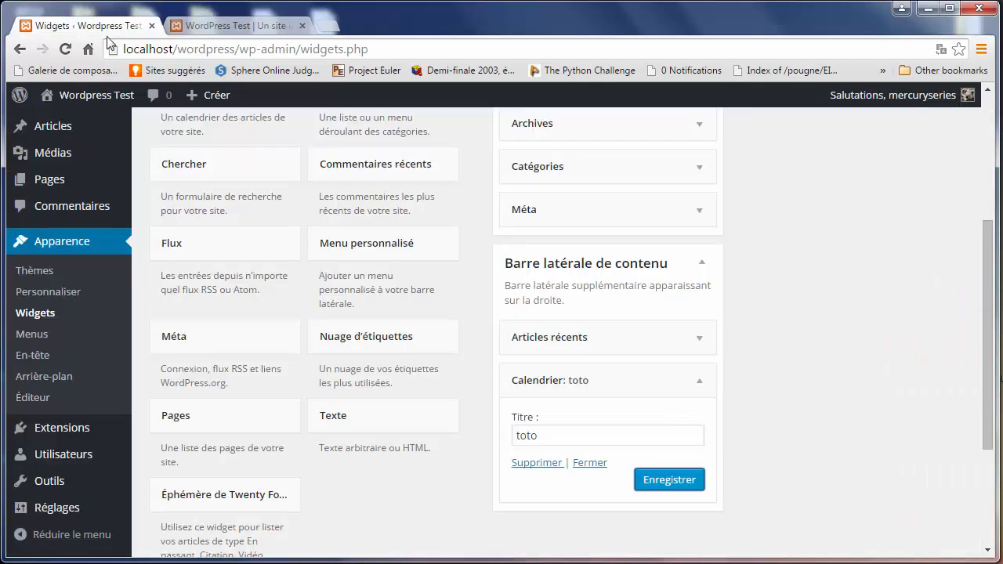
{"action": "left_click", "coordinate": [592, 435]}
{"action": "key", "text": "ctrl+a"}
{"action": "key", "text": "BackSpace"}
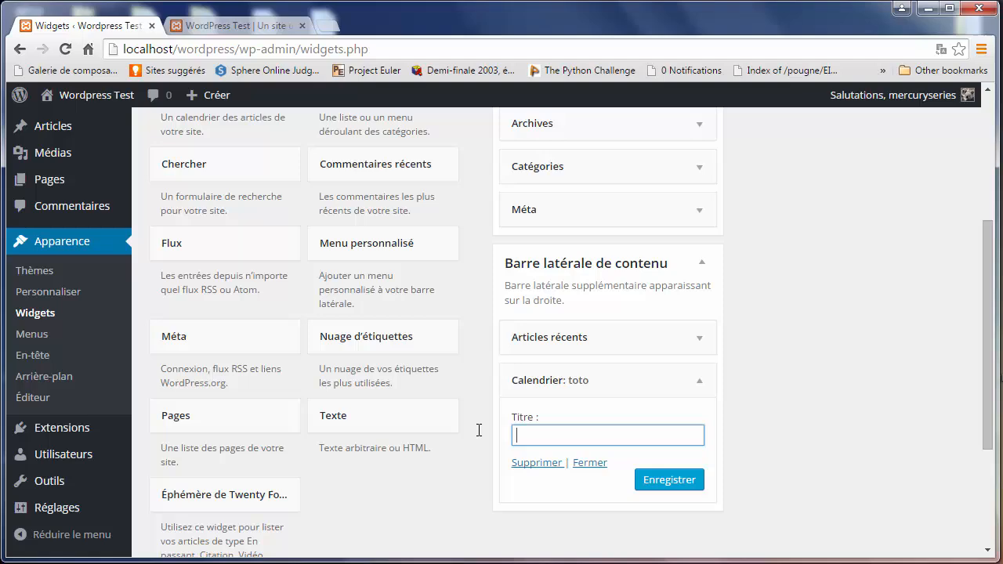
{"action": "left_click", "coordinate": [661, 479]}
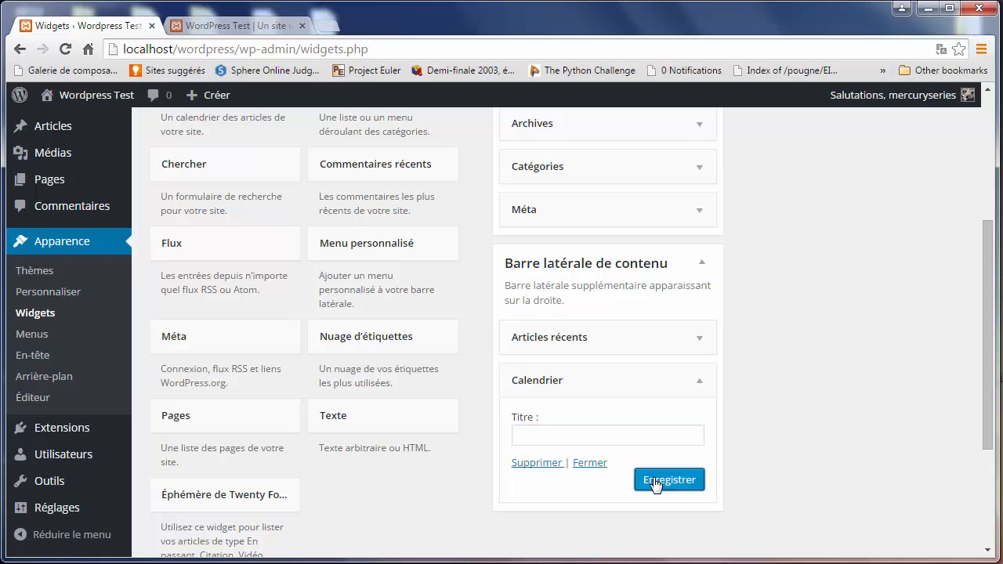
- Reload the site's home page to check how the calendar displays without a title
{"action": "left_click", "coordinate": [259, 25]}
{"action": "left_click", "coordinate": [259, 50]}
{"action": "key", "text": "Return"}
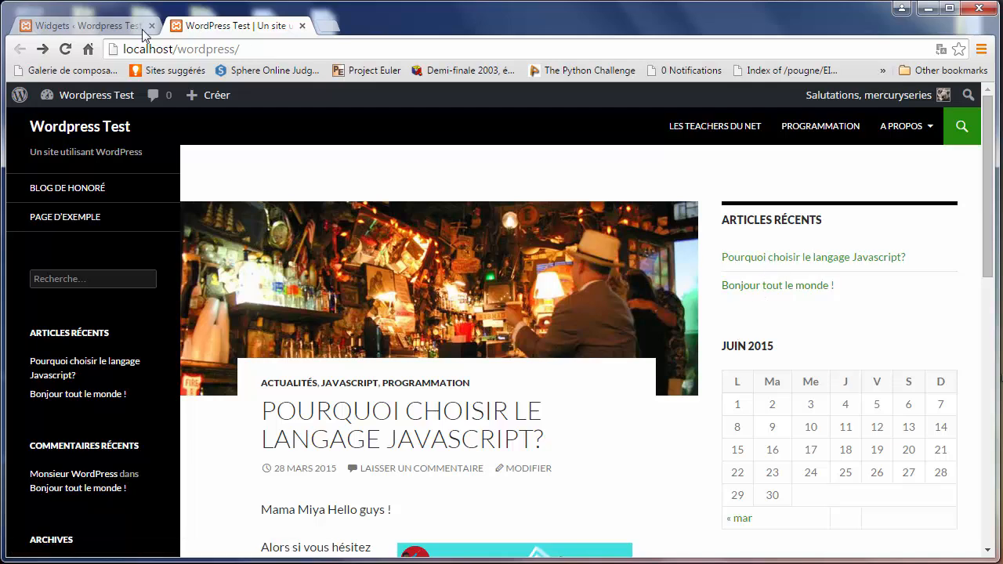
- Set the title of the Calendrier widget in Barre latérale de contenu to "Calendrier" and save the widget
{"action": "left_click", "coordinate": [106, 26]}
{"action": "left_click", "coordinate": [539, 435]}
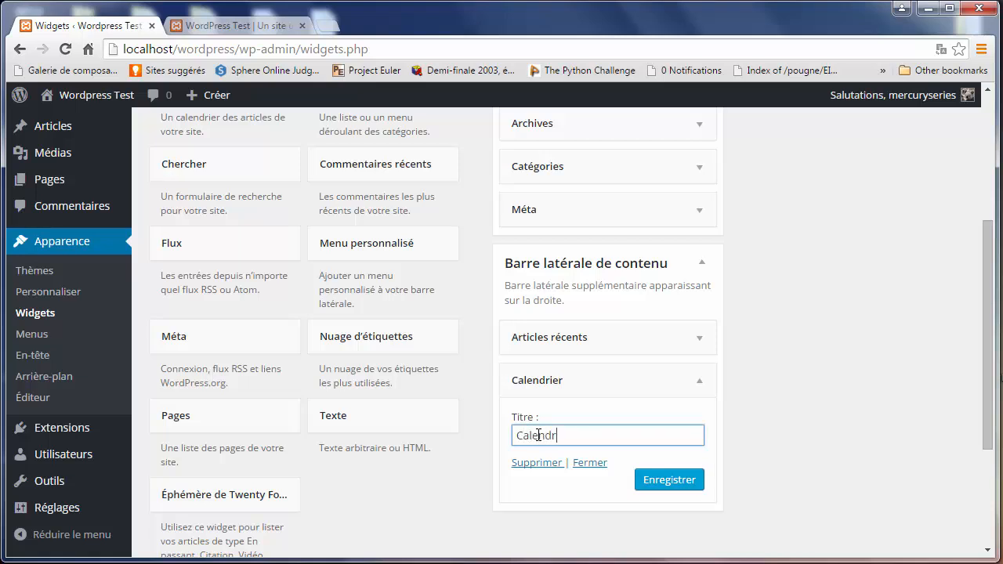
{"action": "left_click", "coordinate": [663, 483]}
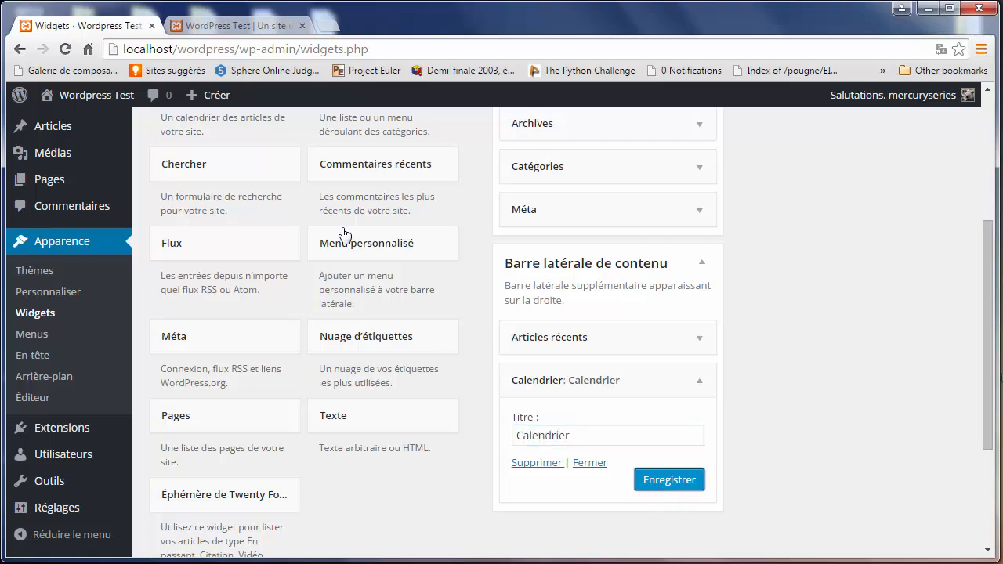
- Reload the site's home page to check the calendar's new title in the content sidebar
{"action": "left_click", "coordinate": [217, 26]}
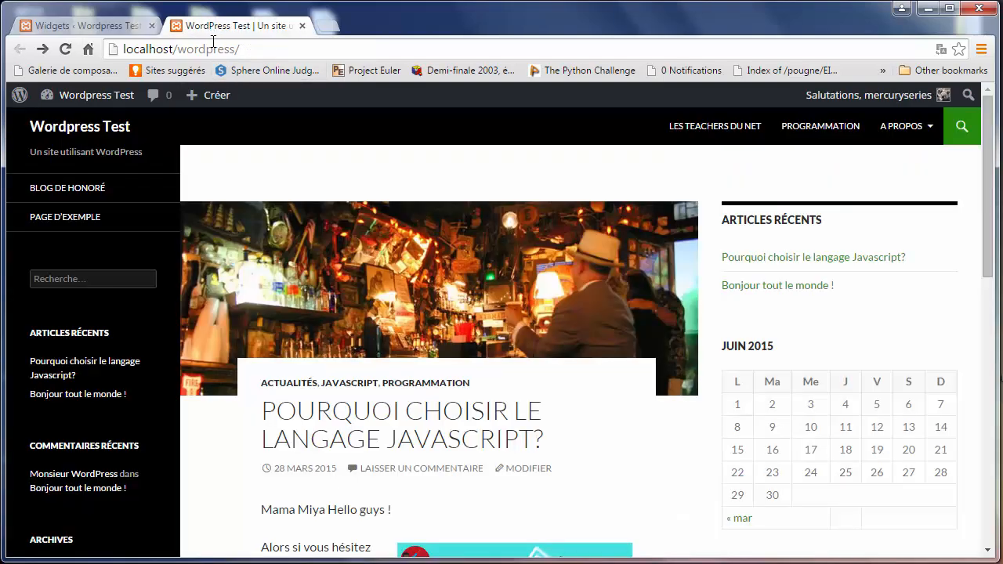
{"action": "left_click", "coordinate": [214, 49]}
{"action": "key", "text": "Return"}
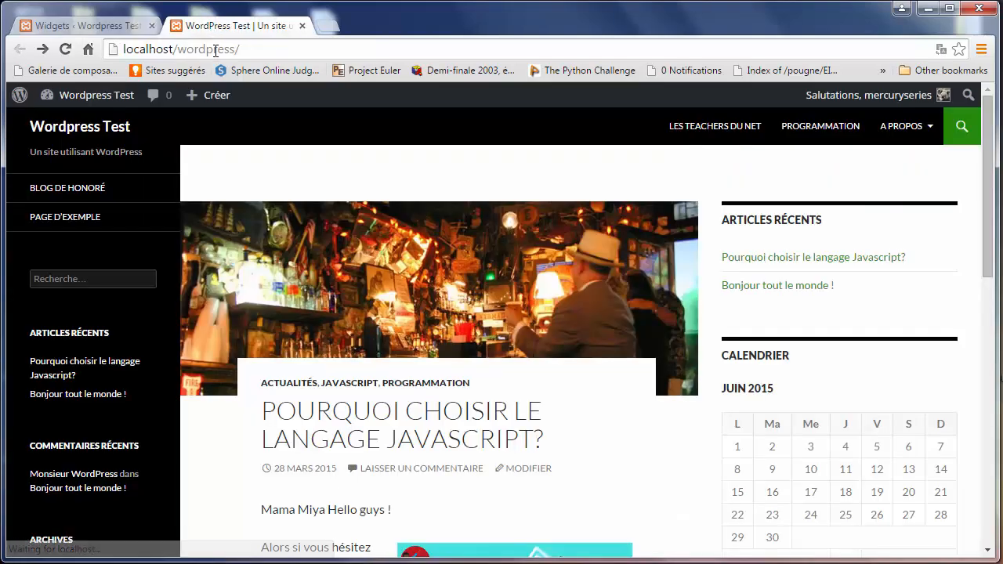
- Delete the Calendrier widget from Barre latérale de contenu in the Widgets administration
{"action": "left_click", "coordinate": [78, 24]}
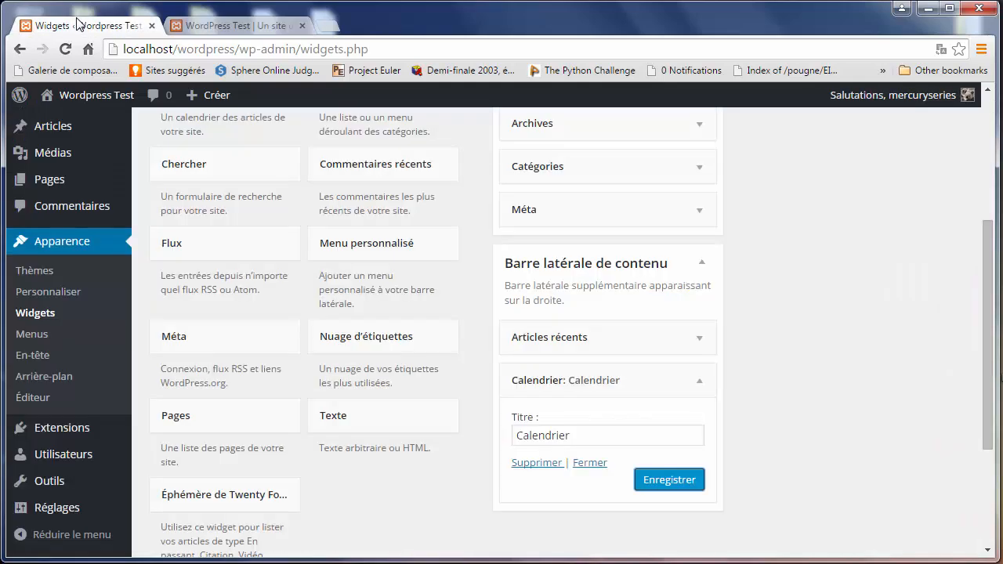
{"action": "left_click", "coordinate": [540, 464]}
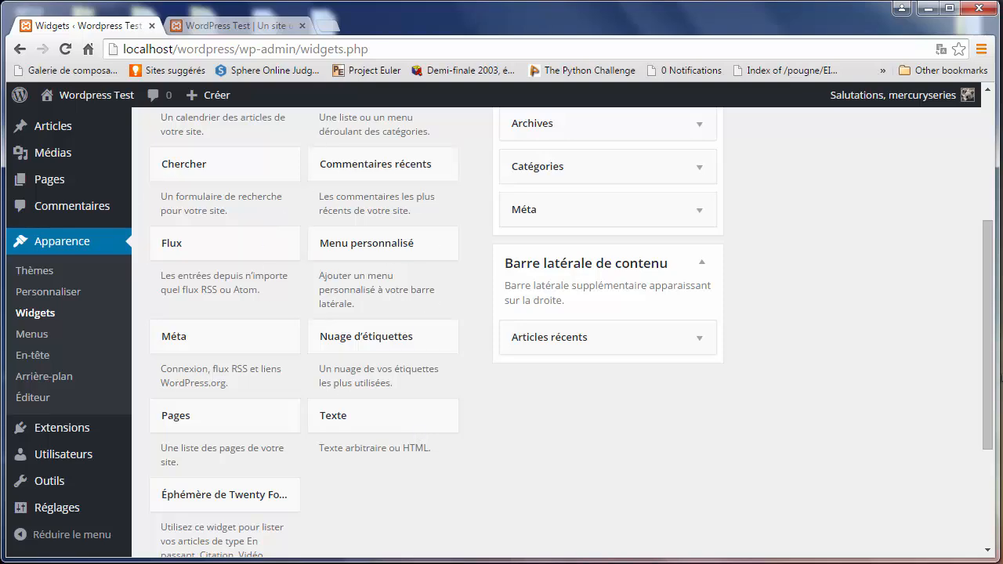
- Add the Menu personnalisé widget to Zone de widgets en pied de page
{"action": "left_click_drag", "start_coordinate": [994, 374], "coordinate": [992, 212]}
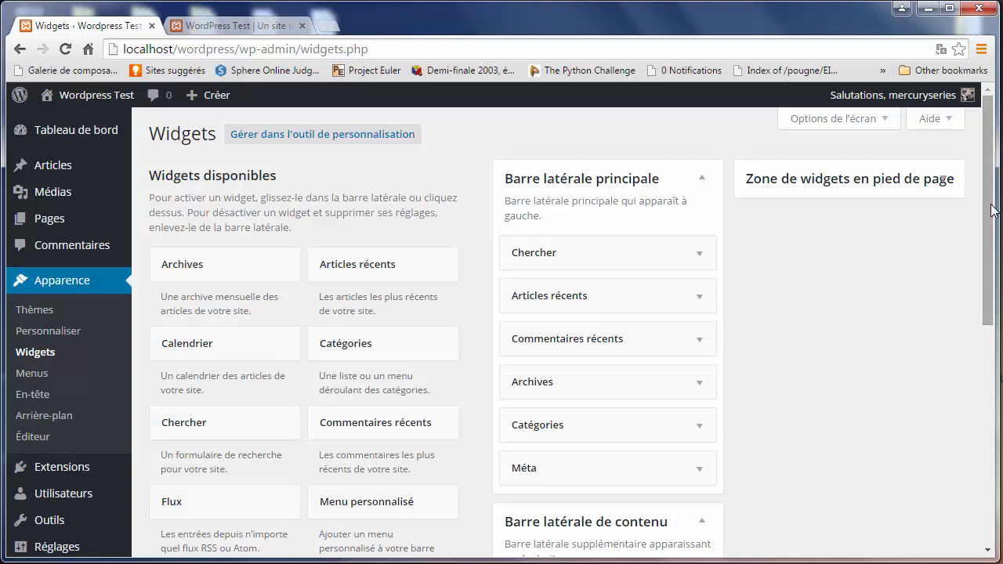
{"action": "scroll", "coordinate": [972, 298], "scroll_direction": "down", "scroll_amount": 3}
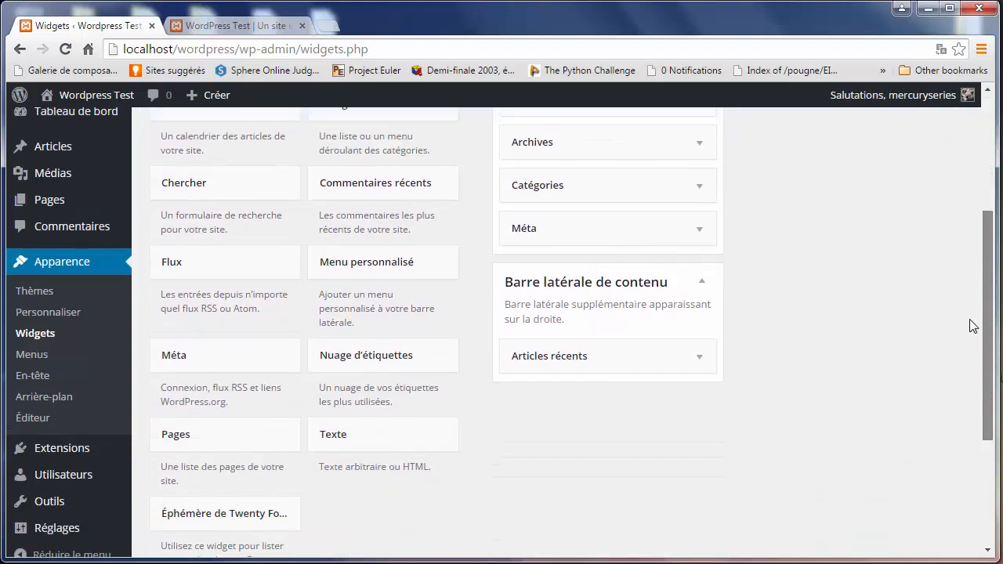
{"action": "scroll", "coordinate": [969, 316], "scroll_direction": "up", "scroll_amount": 1}
{"action": "scroll", "coordinate": [978, 276], "scroll_direction": "up", "scroll_amount": 1}
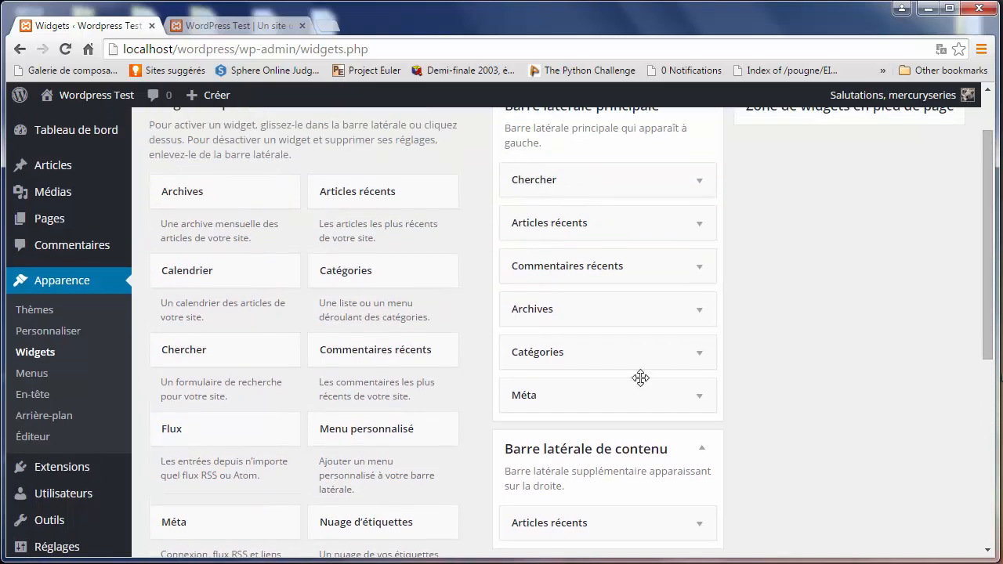
{"action": "left_click_drag", "start_coordinate": [456, 424], "coordinate": [424, 464]}
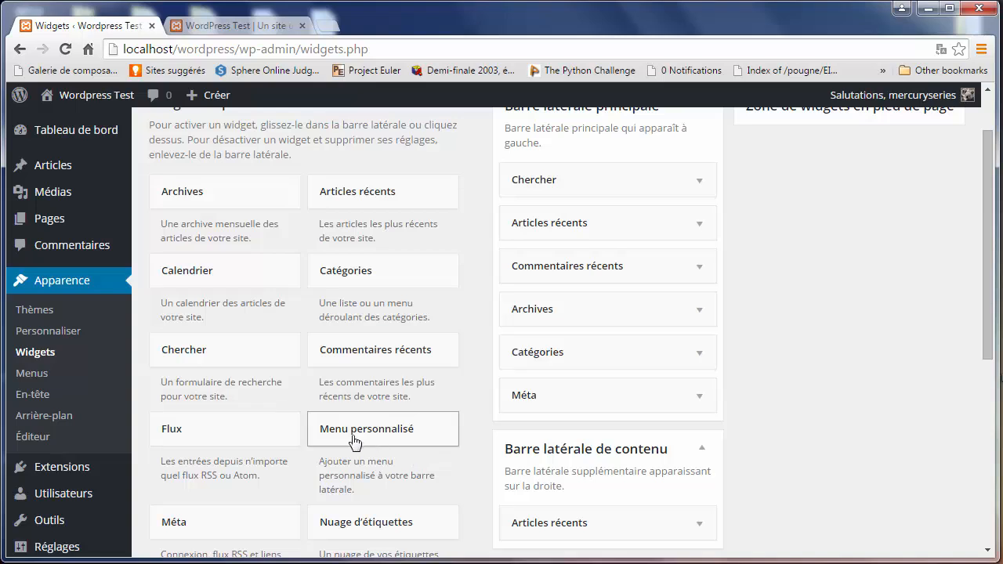
{"action": "left_click", "coordinate": [350, 441]}
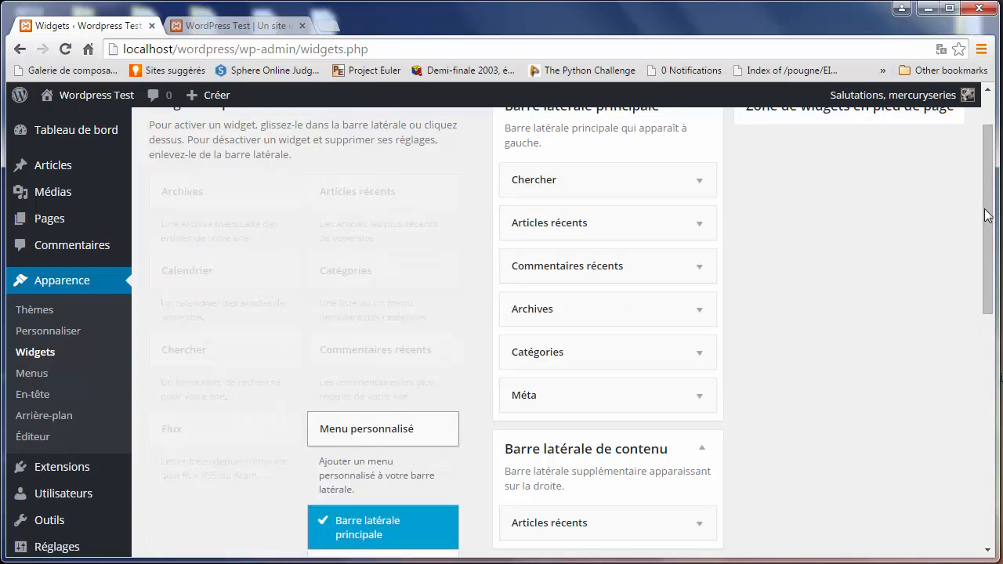
{"action": "left_click_drag", "start_coordinate": [988, 218], "coordinate": [988, 295]}
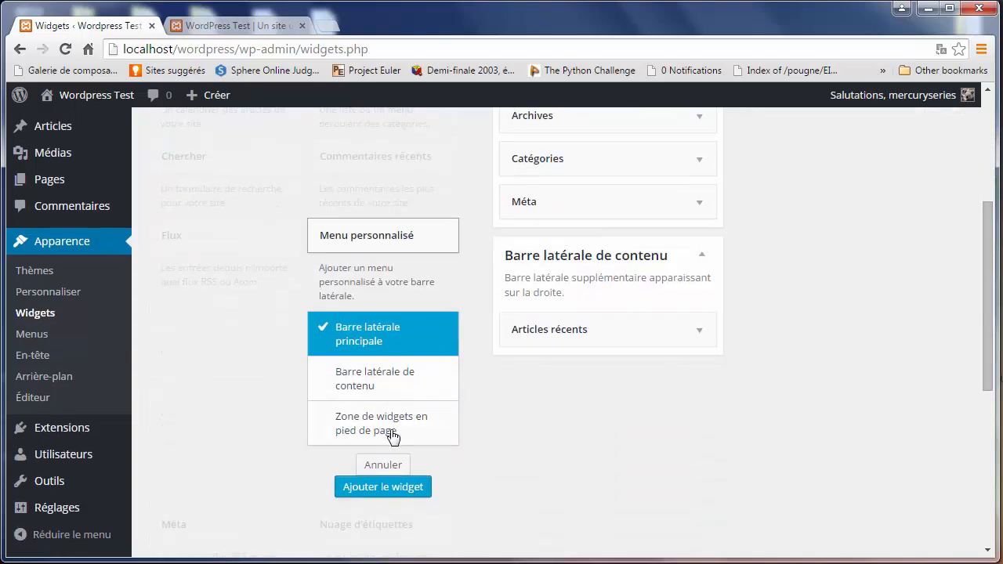
{"action": "left_click", "coordinate": [340, 431]}
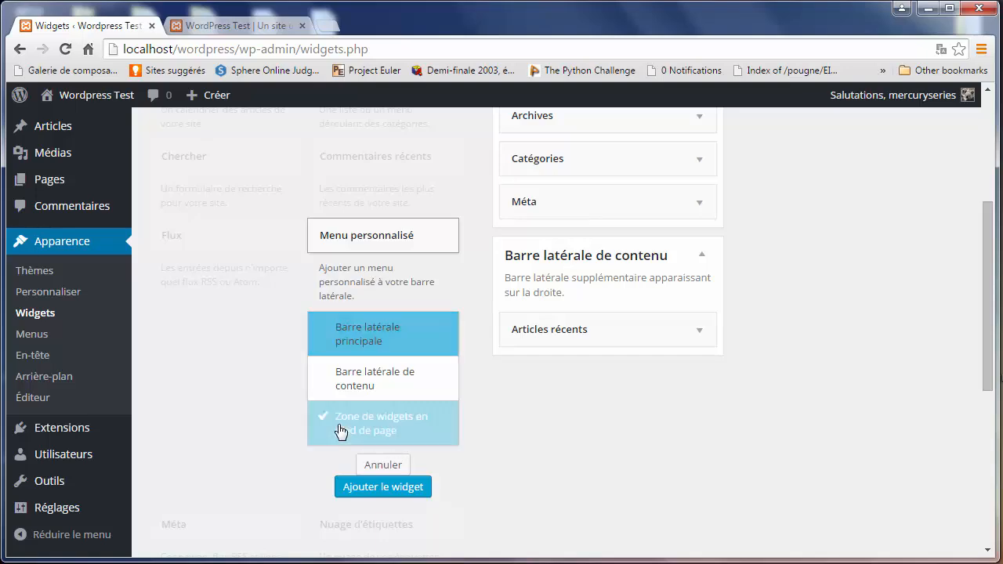
{"action": "left_click", "coordinate": [383, 487]}
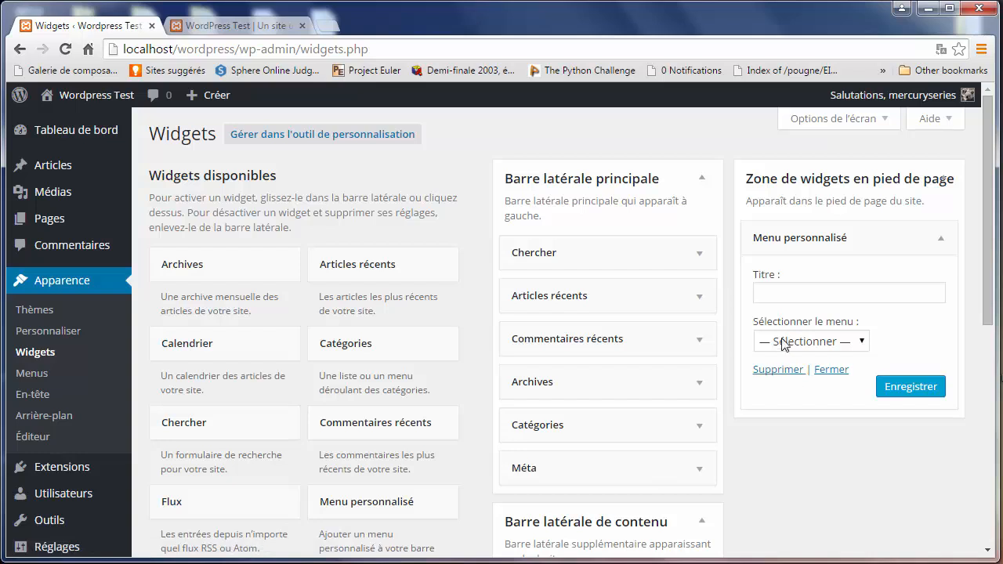
- Select Menu Principal as the menu for the footer's Menu personnalisé widget and save the widget
{"action": "left_click", "coordinate": [797, 344]}
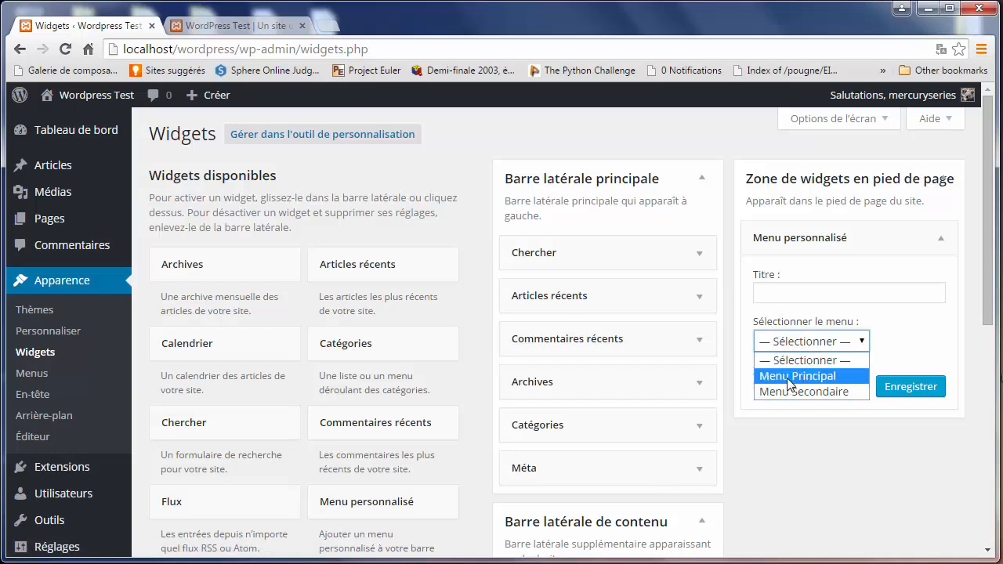
{"action": "left_click", "coordinate": [807, 376]}
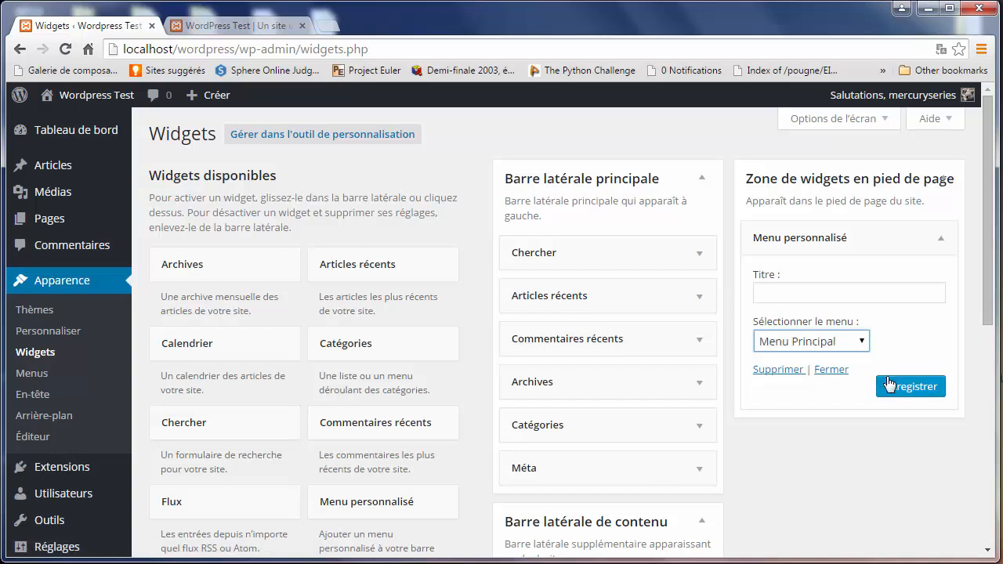
{"action": "left_click", "coordinate": [905, 385]}
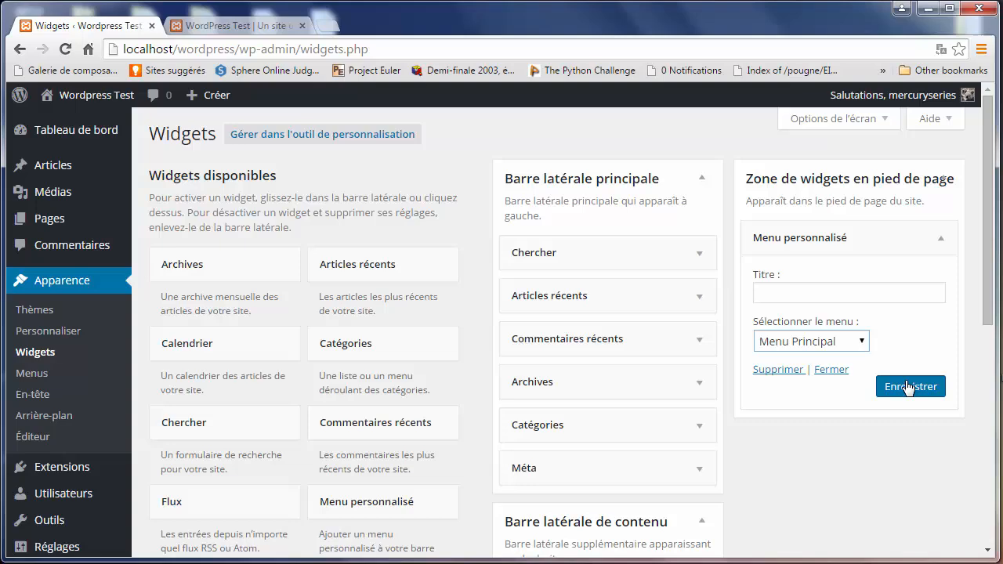
- Reload the site's home page and check the custom menu in the footer
{"action": "left_click", "coordinate": [281, 30]}
{"action": "left_click", "coordinate": [283, 49]}
{"action": "key", "text": "Return"}
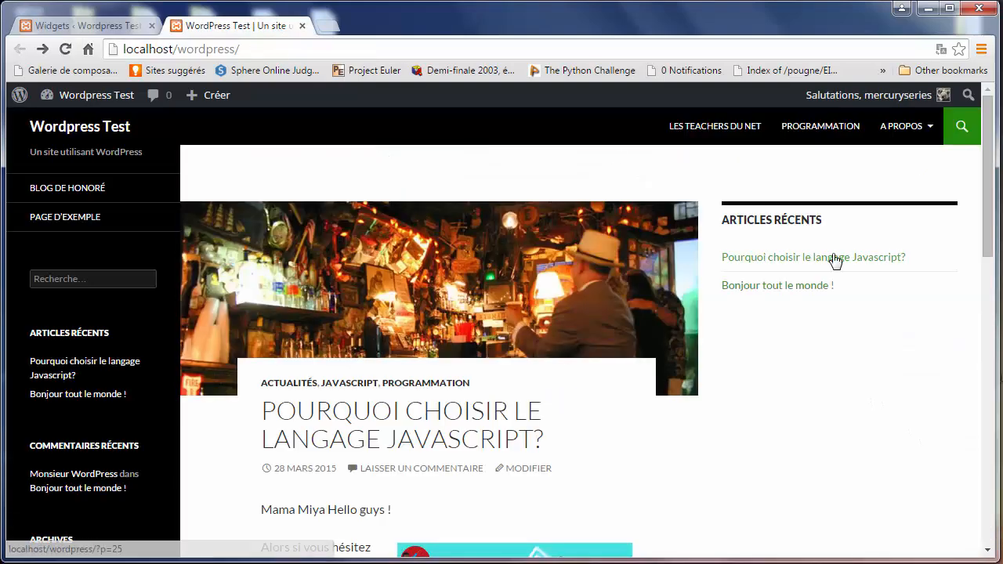
{"action": "scroll", "coordinate": [992, 355], "scroll_direction": "down", "scroll_amount": 1}
{"action": "scroll", "coordinate": [992, 355], "scroll_direction": "down", "scroll_amount": 10}
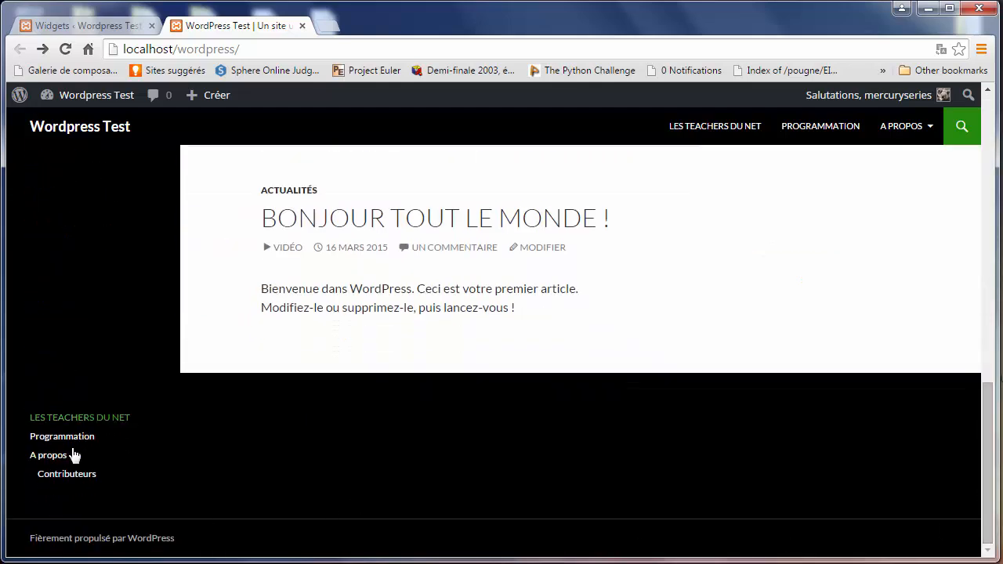
- Move the Articles récents and Commentaires récents widgets from Barre latérale principale into Zone de widgets en pied de page, below Menu personnalisé
{"action": "left_click", "coordinate": [104, 28]}
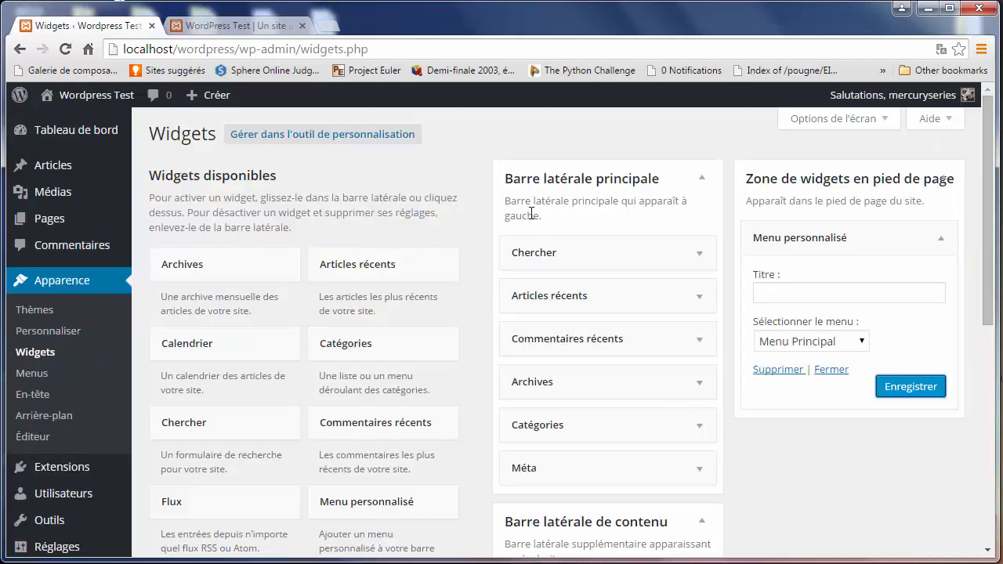
{"action": "left_click_drag", "start_coordinate": [521, 294], "coordinate": [807, 435]}
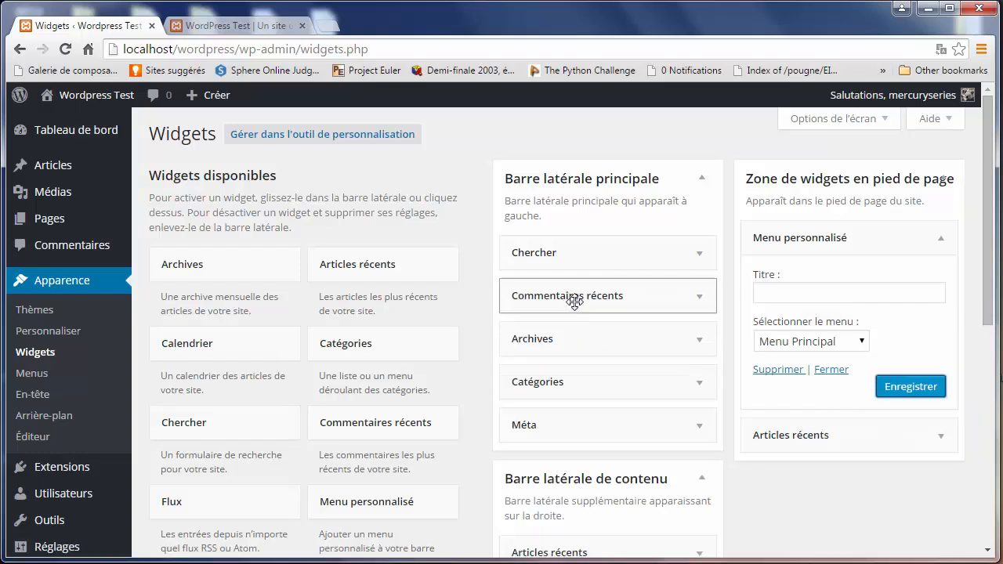
{"action": "left_click_drag", "start_coordinate": [647, 322], "coordinate": [825, 474]}
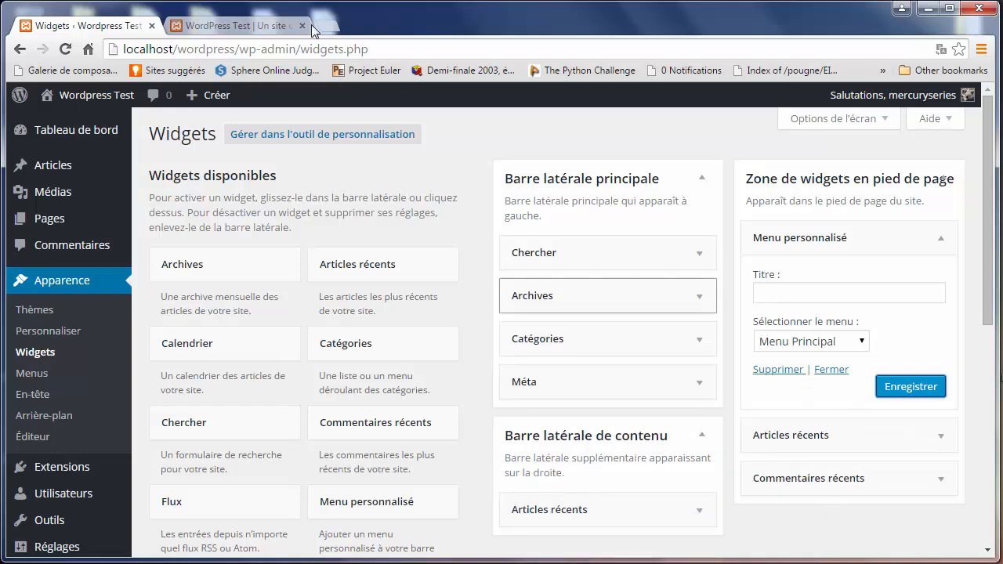
- Reload the site's home page and check the recent posts and recent comments widgets in the footer
{"action": "left_click", "coordinate": [253, 26]}
{"action": "left_click", "coordinate": [253, 49]}
{"action": "key", "text": "Return"}
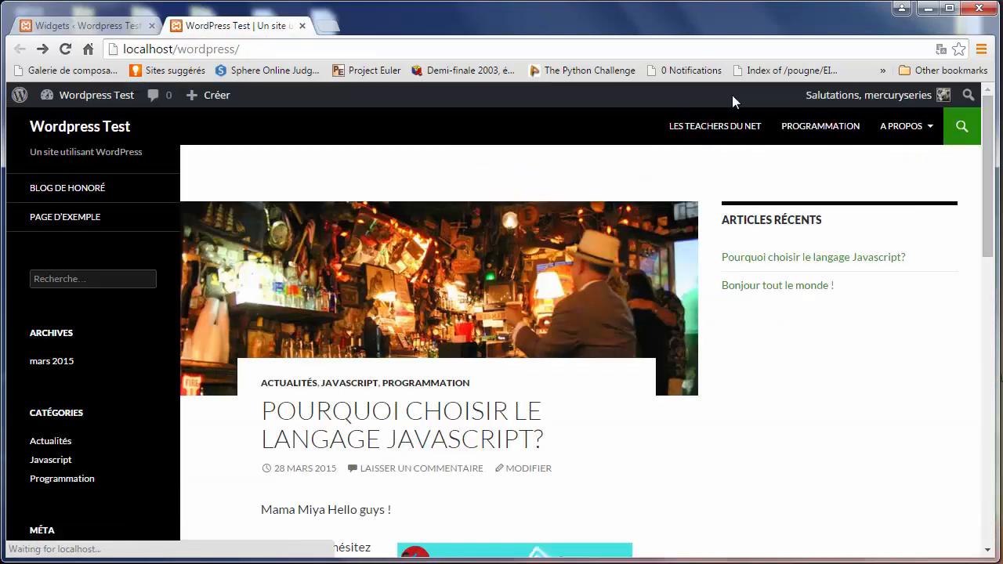
{"action": "left_click_drag", "start_coordinate": [990, 172], "coordinate": [975, 492]}
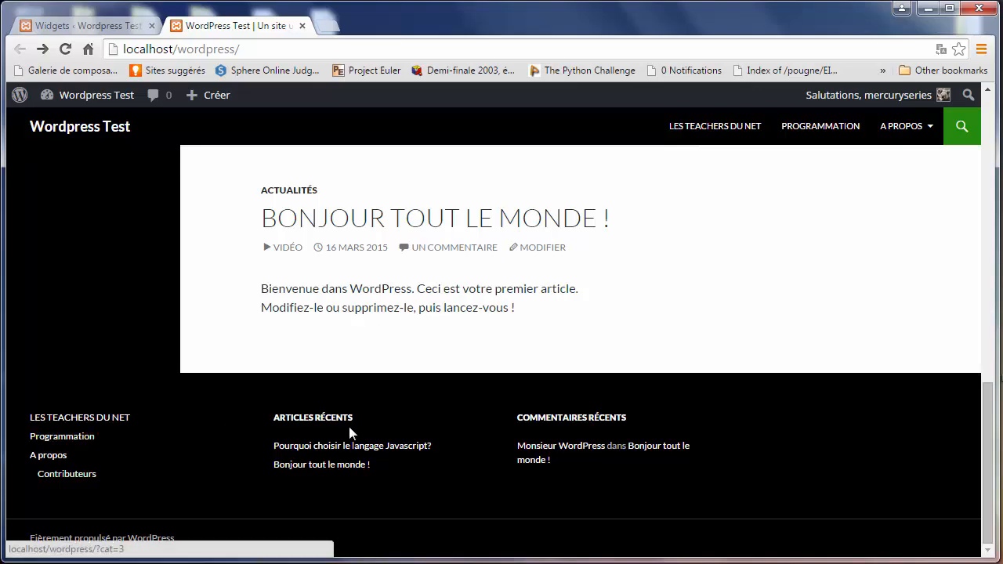
- Add the Nuage d'étiquettes widget below Articles récents in Barre latérale de contenu and save it with the Étiquettes taxonomy
{"action": "left_click", "coordinate": [111, 26]}
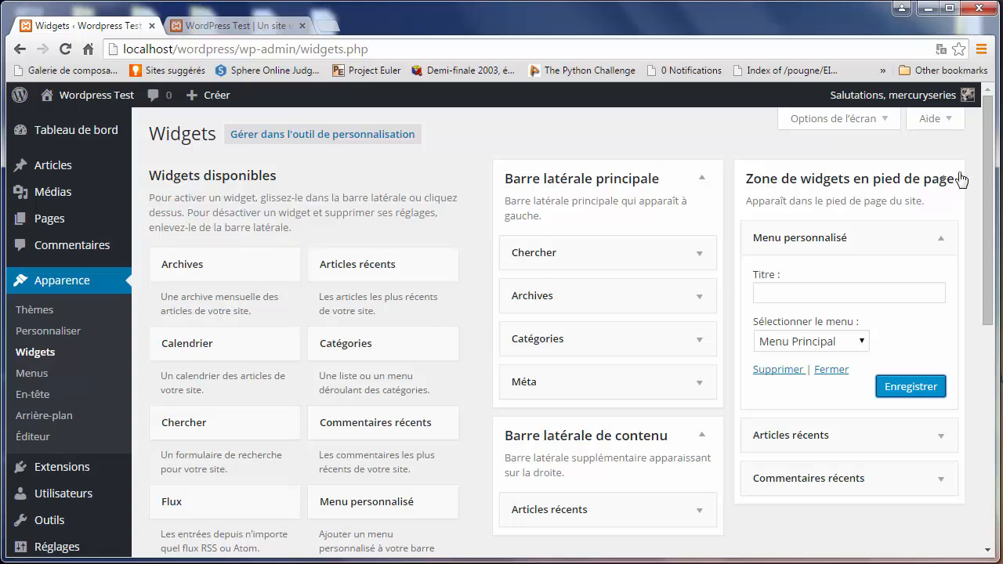
{"action": "left_click_drag", "start_coordinate": [989, 176], "coordinate": [985, 312]}
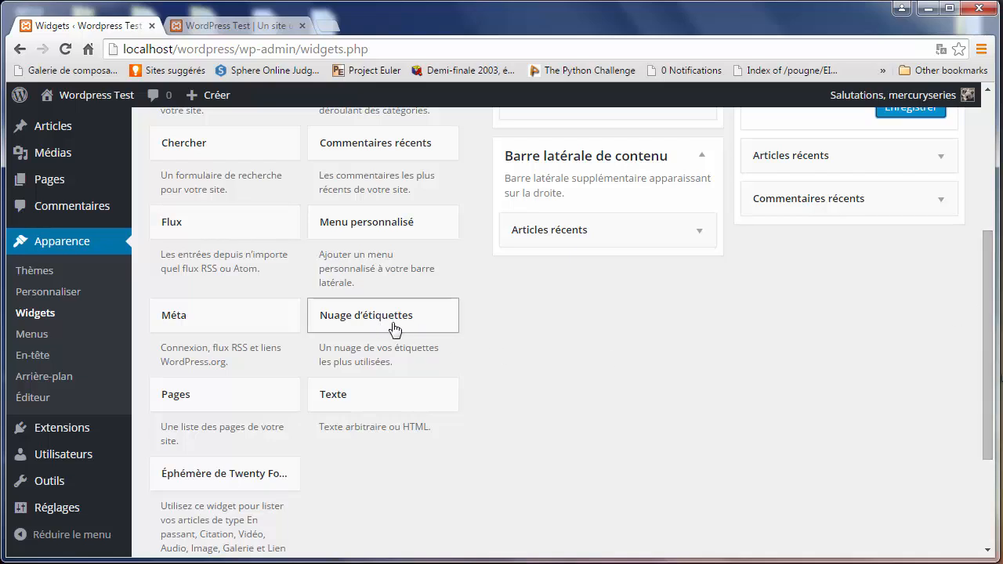
{"action": "left_click_drag", "start_coordinate": [394, 330], "coordinate": [598, 270]}
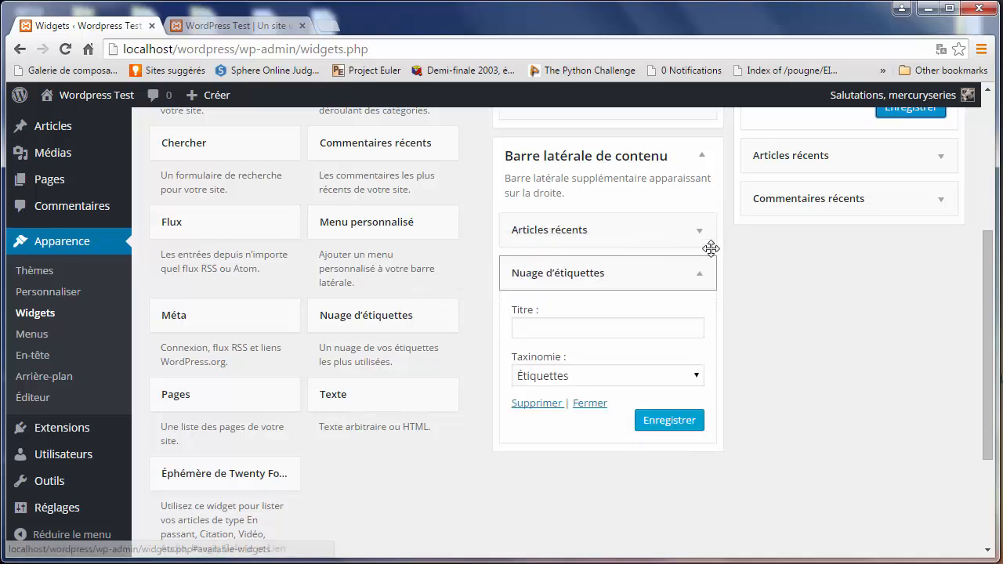
{"action": "left_click", "coordinate": [673, 418]}
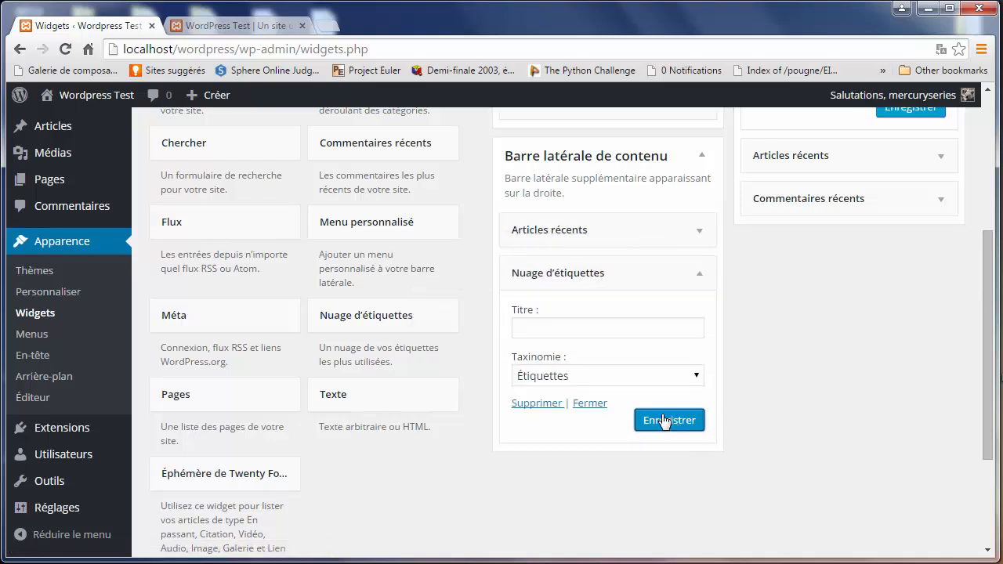
- Reload the site's home page to check the tag cloud in the content sidebar
{"action": "left_click", "coordinate": [258, 27]}
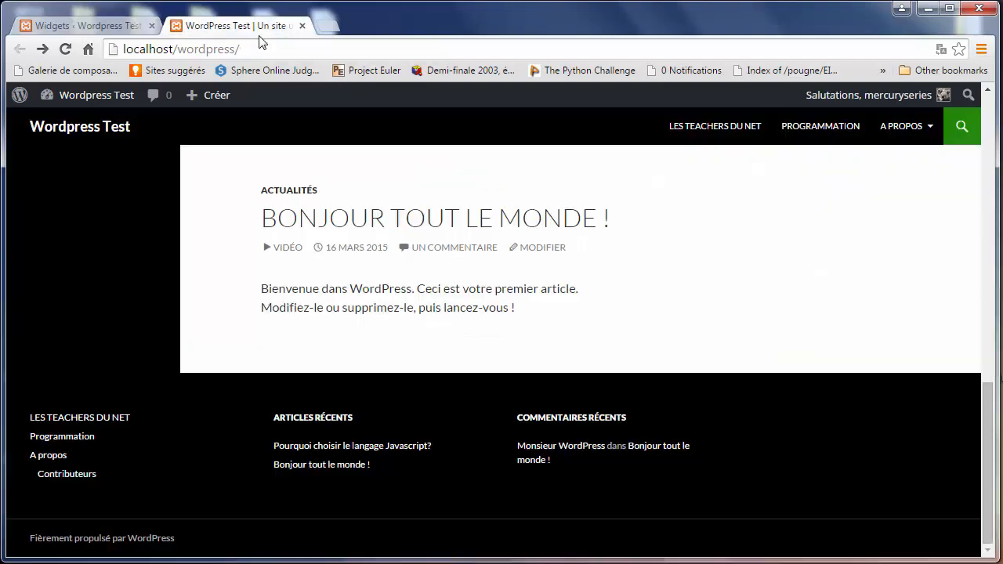
{"action": "key", "text": "Return"}
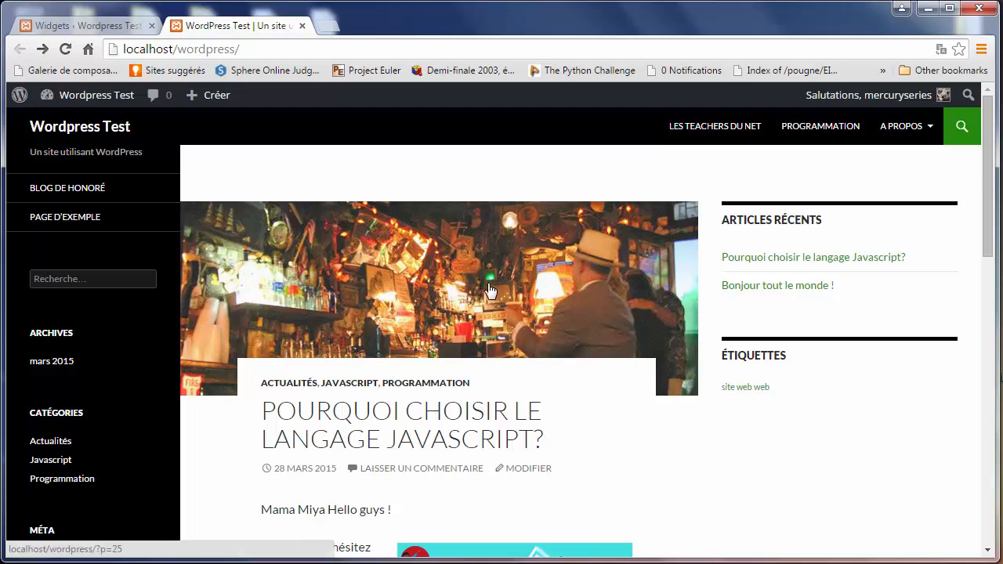
- Return to the Widgets page and collapse the open Nuage d'étiquettes and Menu personnalisé widgets
{"action": "left_click", "coordinate": [102, 27]}
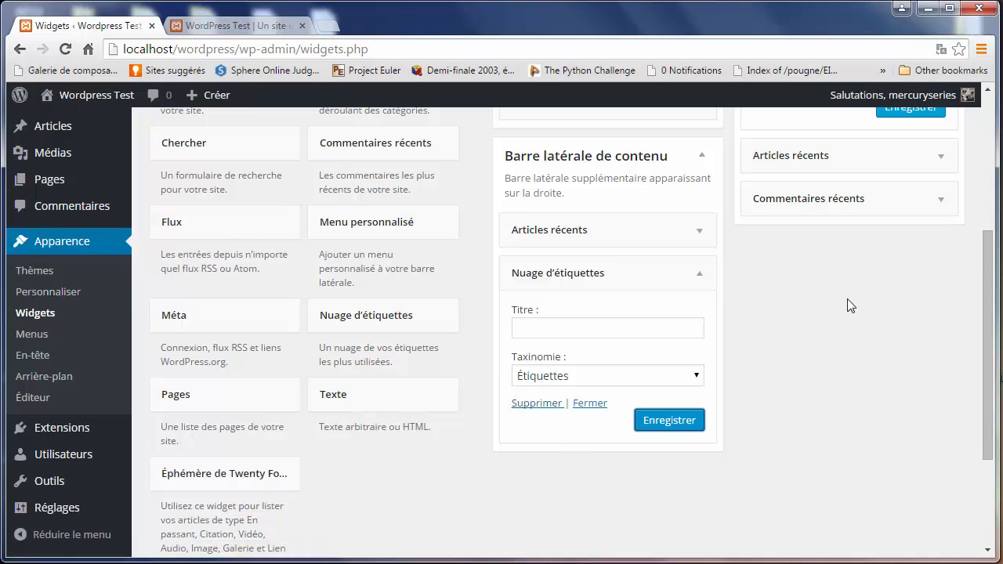
{"action": "left_click", "coordinate": [699, 273]}
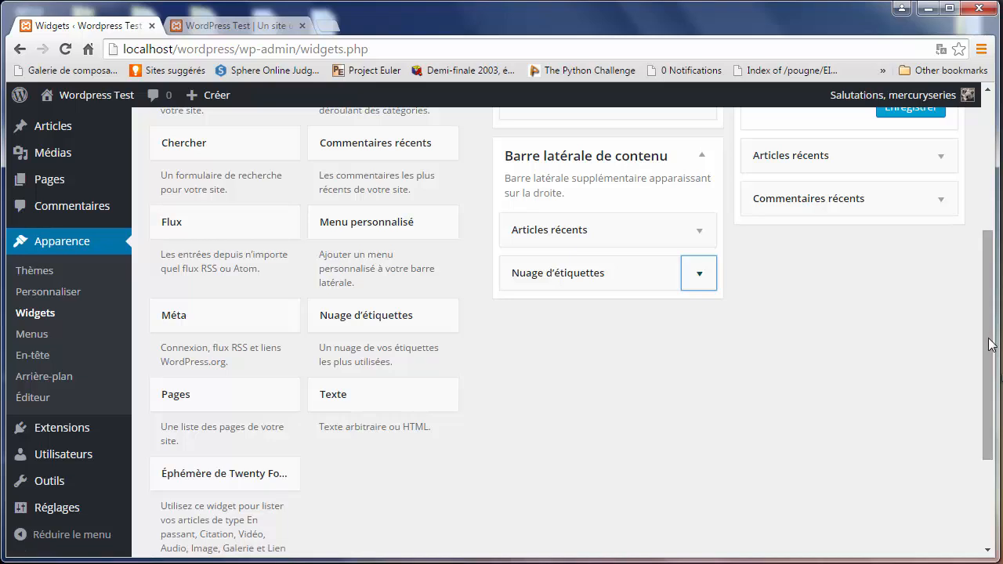
{"action": "scroll", "coordinate": [991, 345], "scroll_direction": "up", "scroll_amount": 4}
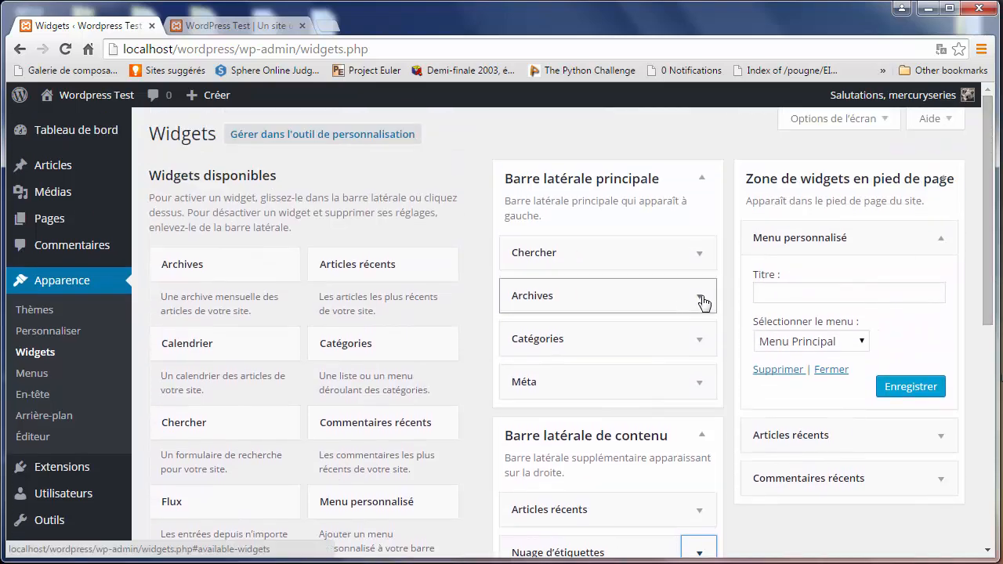
{"action": "left_click", "coordinate": [937, 239]}
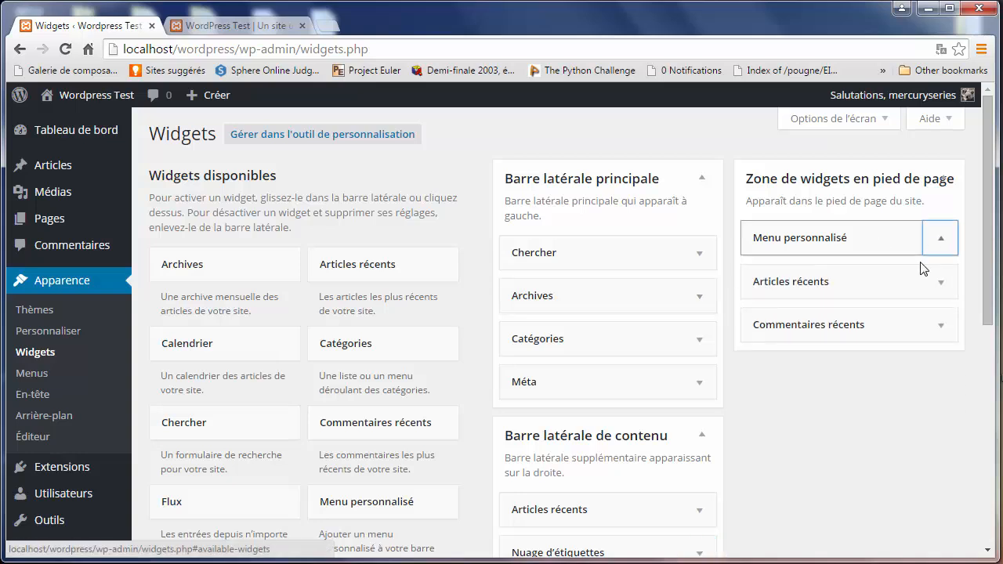
- Set the Articles récents widget in Zone de widgets en pied de page to show 2 posts with the content date, and save it
{"action": "left_click", "coordinate": [943, 282]}
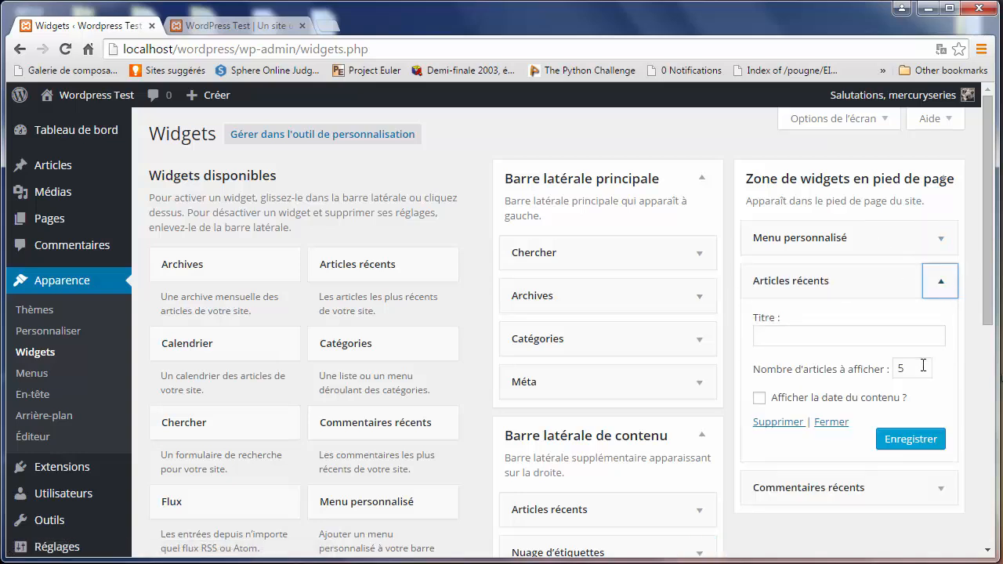
{"action": "left_click_drag", "start_coordinate": [913, 367], "coordinate": [892, 369]}
{"action": "left_click", "coordinate": [759, 399]}
{"action": "left_click", "coordinate": [904, 441]}
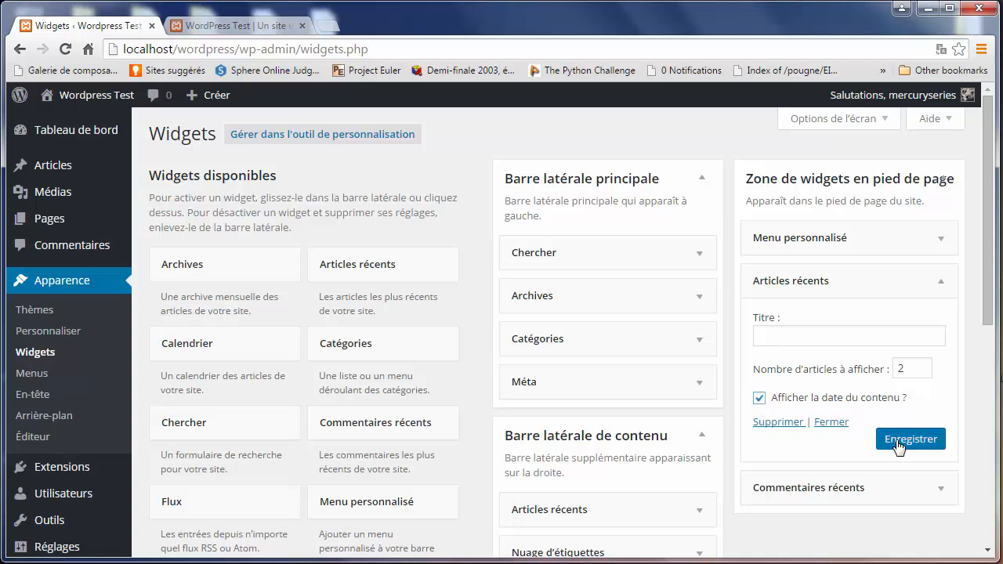
- Set the number of posts in the footer's Articles récents widget to 1 and save it
{"action": "left_click", "coordinate": [237, 30]}
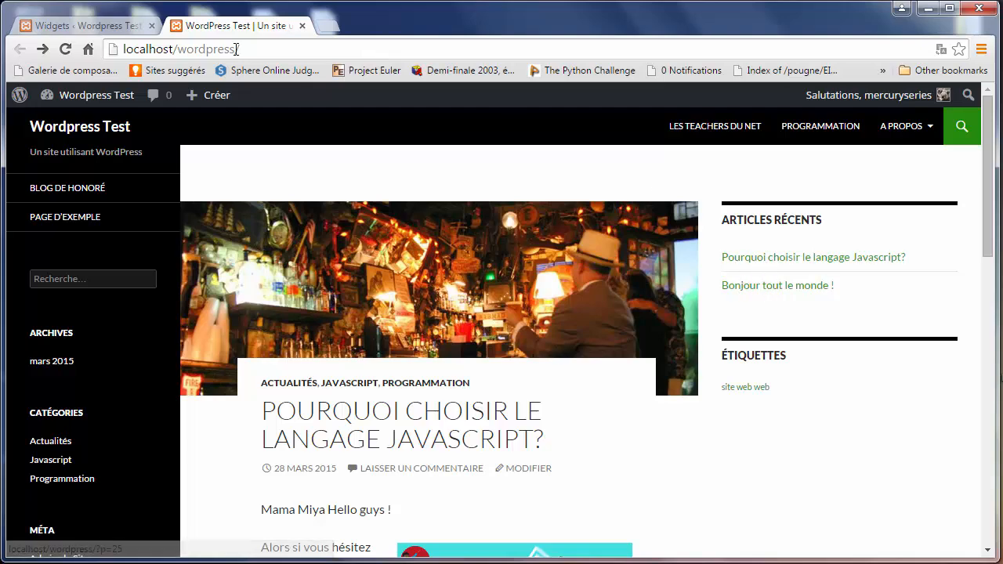
{"action": "left_click", "coordinate": [95, 26]}
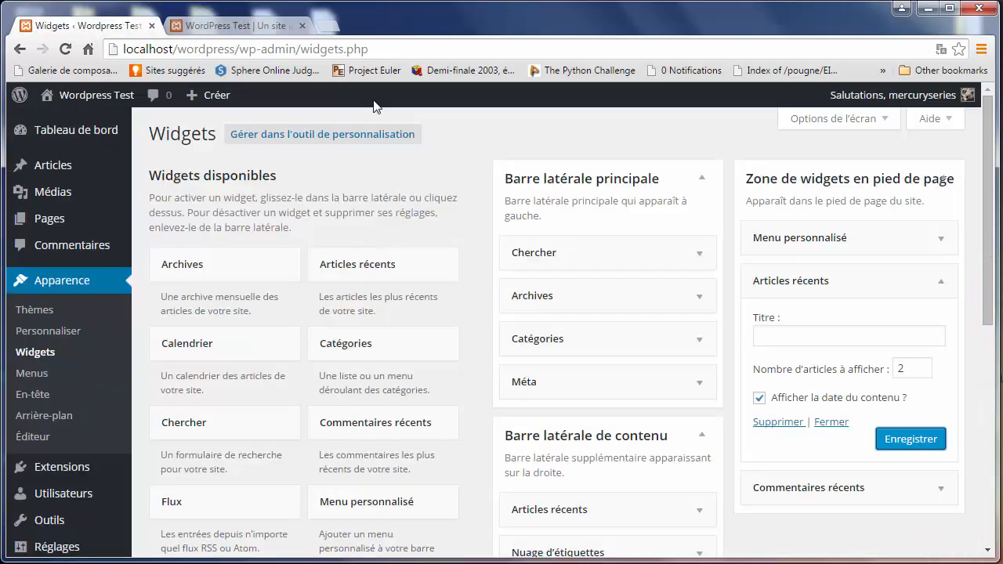
{"action": "left_click", "coordinate": [912, 371]}
{"action": "key", "text": "BackSpace"}
{"action": "type", "text": "1"}
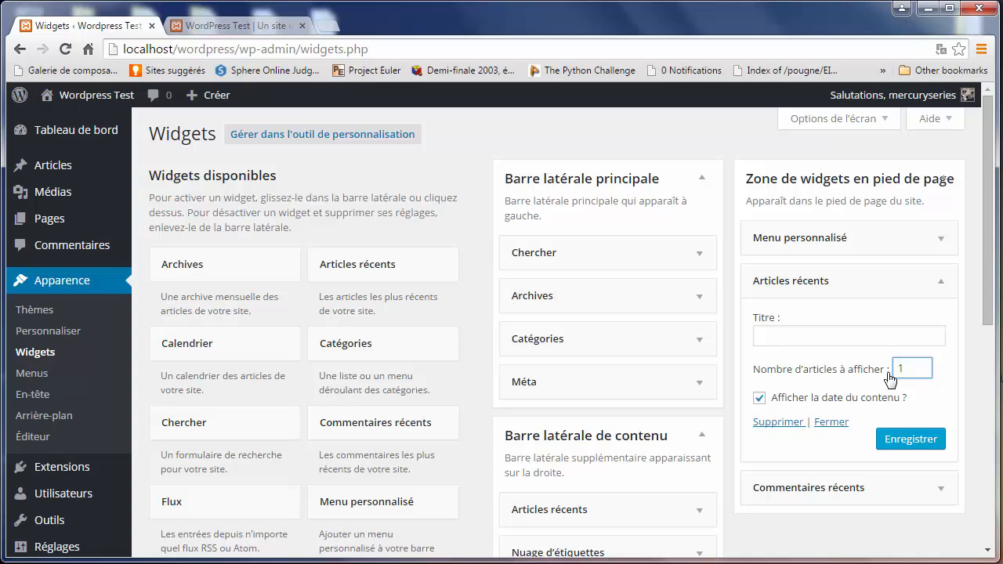
{"action": "left_click", "coordinate": [906, 444]}
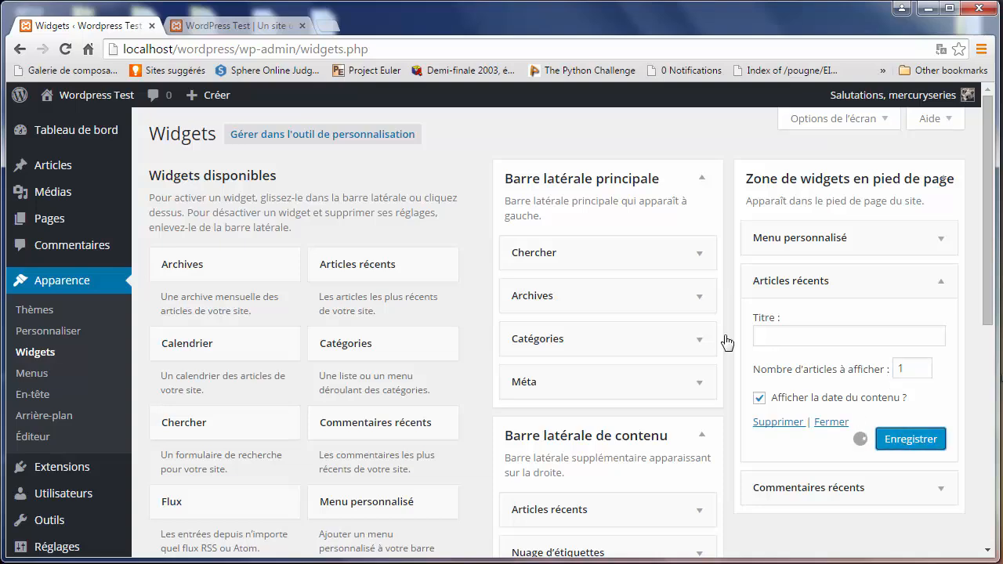
- Reload the site's home page to check the recent posts widget
{"action": "left_click", "coordinate": [221, 28]}
{"action": "left_click", "coordinate": [222, 45]}
{"action": "key", "text": "Return"}
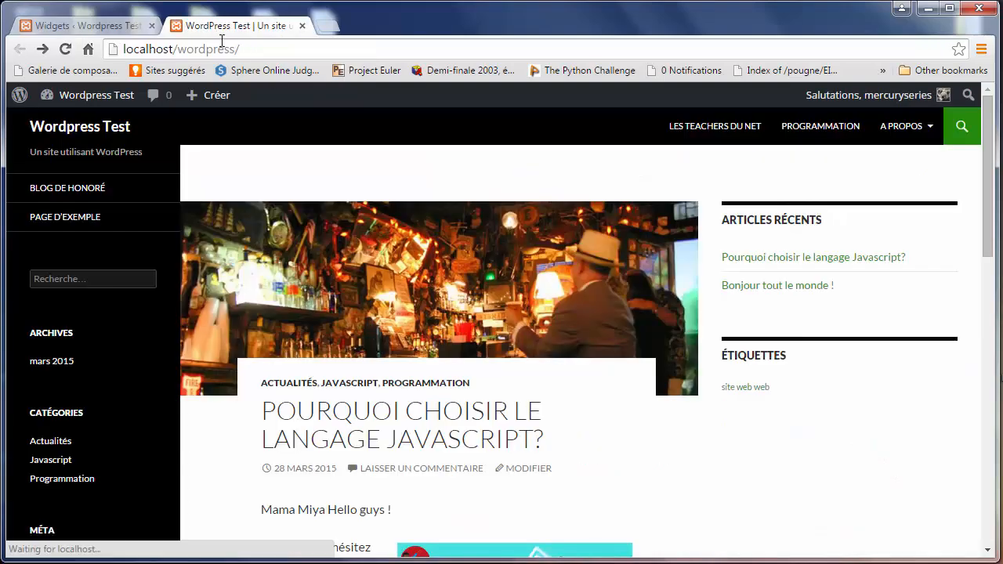
- Save the footer's Articles récents widget again and reload the site's home page
{"action": "left_click", "coordinate": [96, 29]}
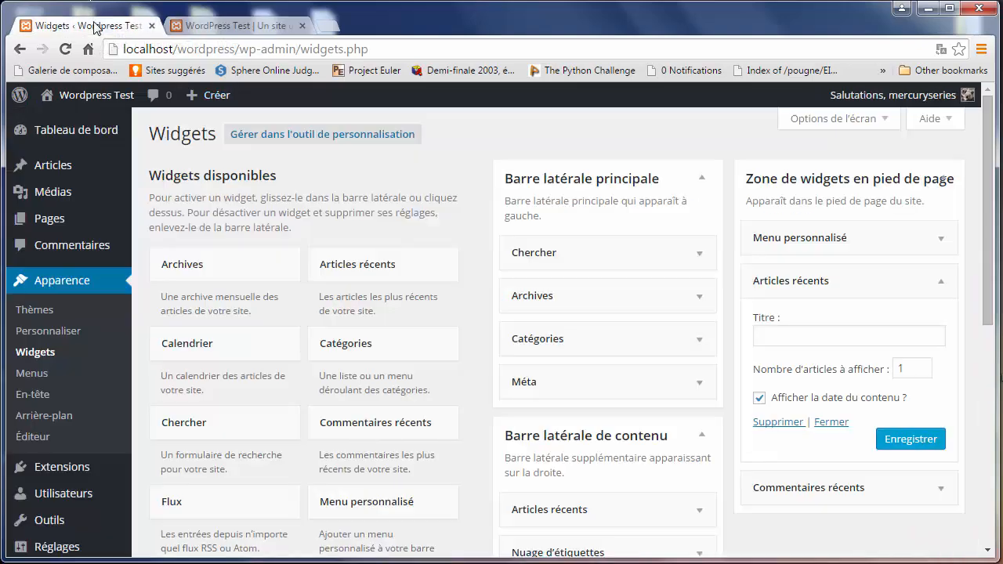
{"action": "left_click", "coordinate": [925, 437]}
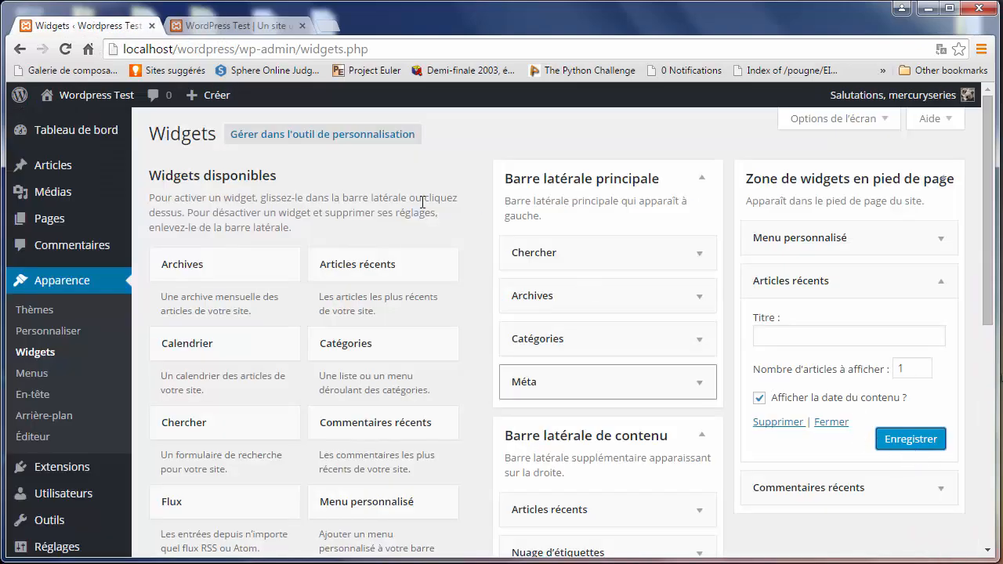
{"action": "left_click", "coordinate": [219, 28]}
{"action": "left_click", "coordinate": [217, 52]}
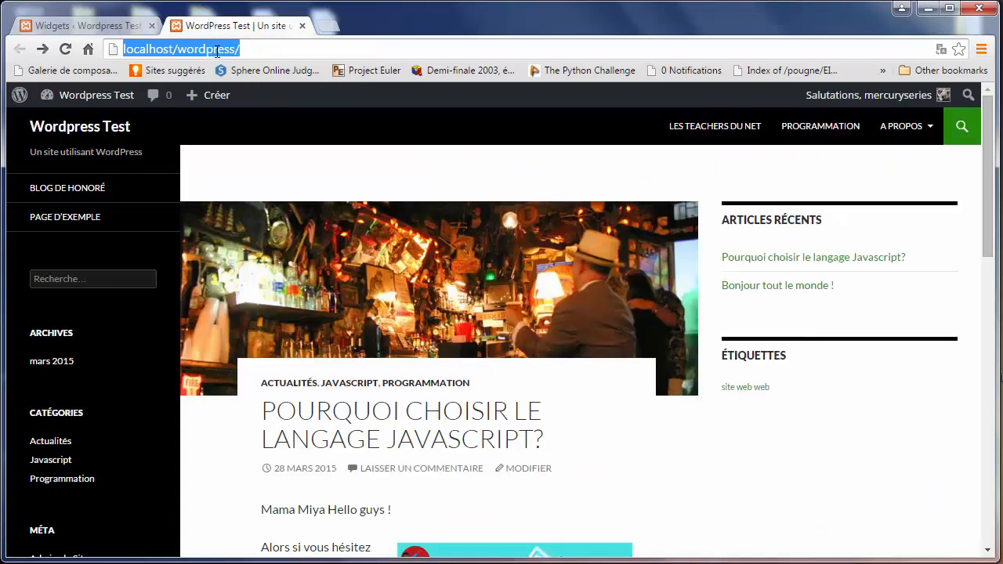
{"action": "key", "text": "Return"}
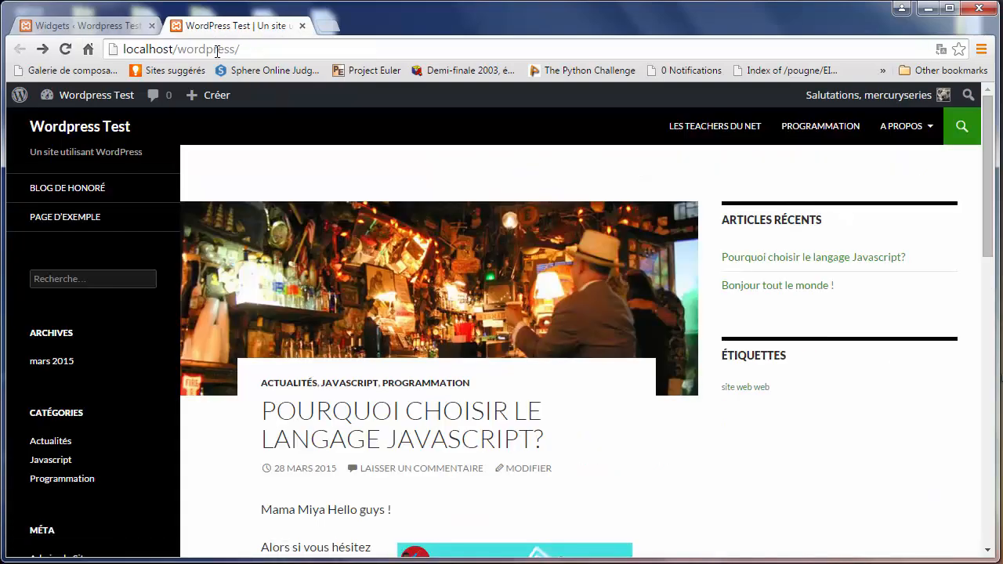
- Set the Articles récents widget in Barre latérale de contenu to show 1 post with the content date, and save it
{"action": "left_click", "coordinate": [112, 29]}
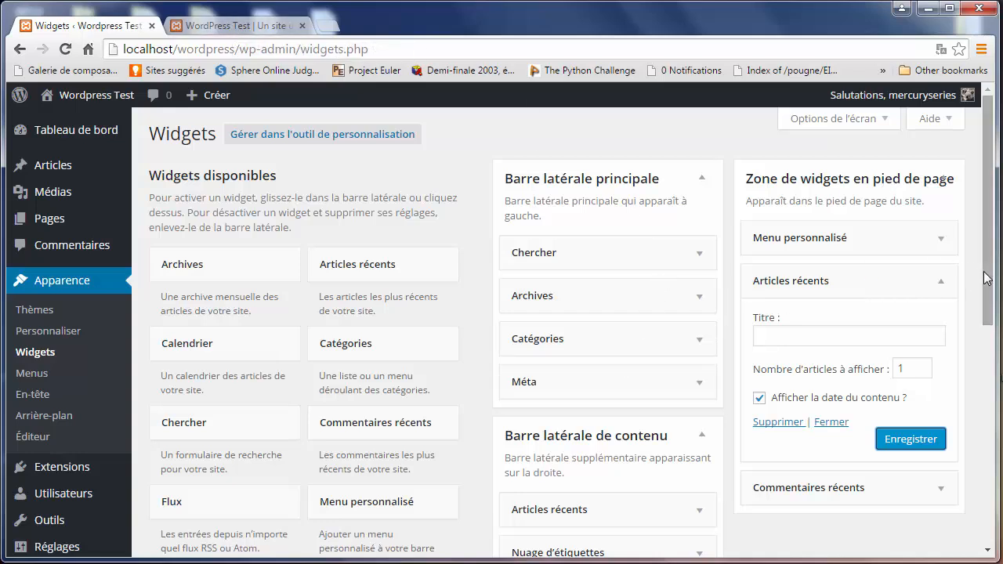
{"action": "scroll", "coordinate": [535, 385], "scroll_direction": "down", "scroll_amount": 2}
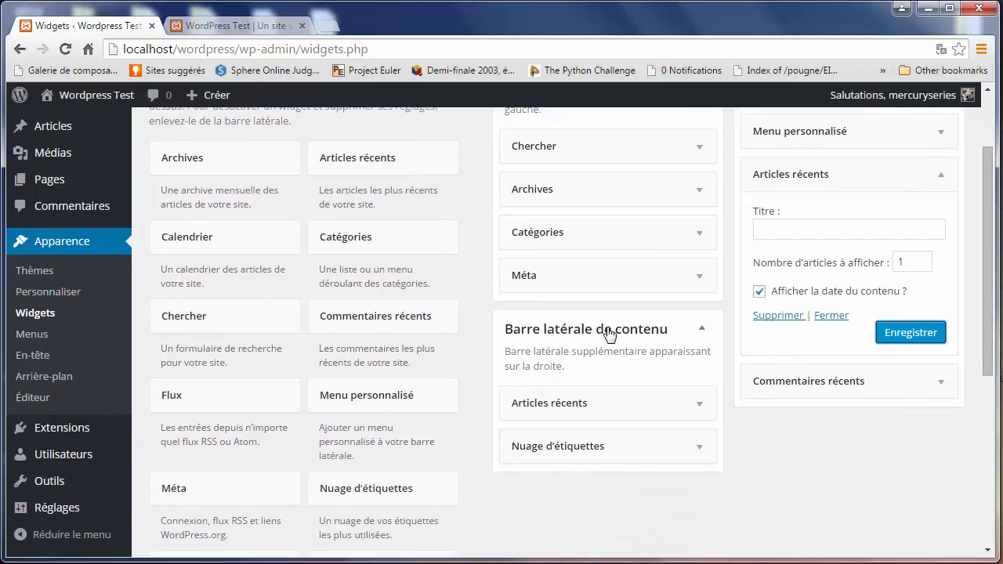
{"action": "left_click", "coordinate": [594, 404]}
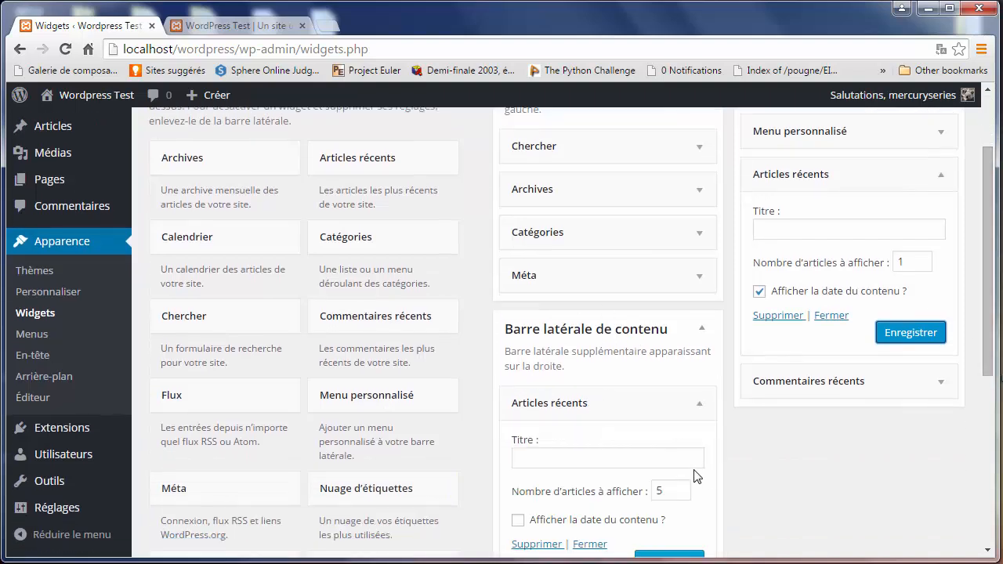
{"action": "left_click_drag", "start_coordinate": [686, 494], "coordinate": [648, 501]}
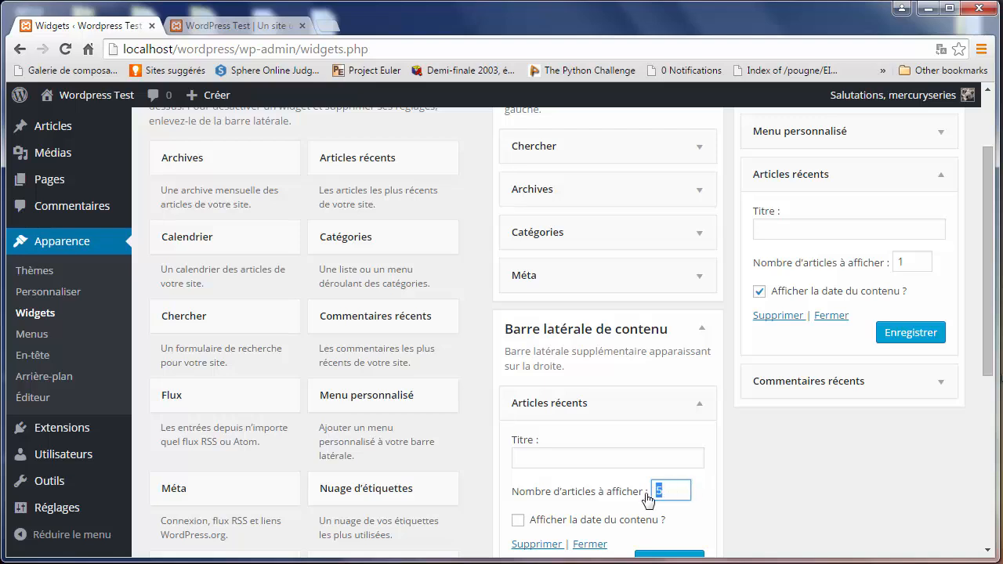
{"action": "left_click", "coordinate": [519, 521]}
{"action": "left_click_drag", "start_coordinate": [994, 371], "coordinate": [993, 421]}
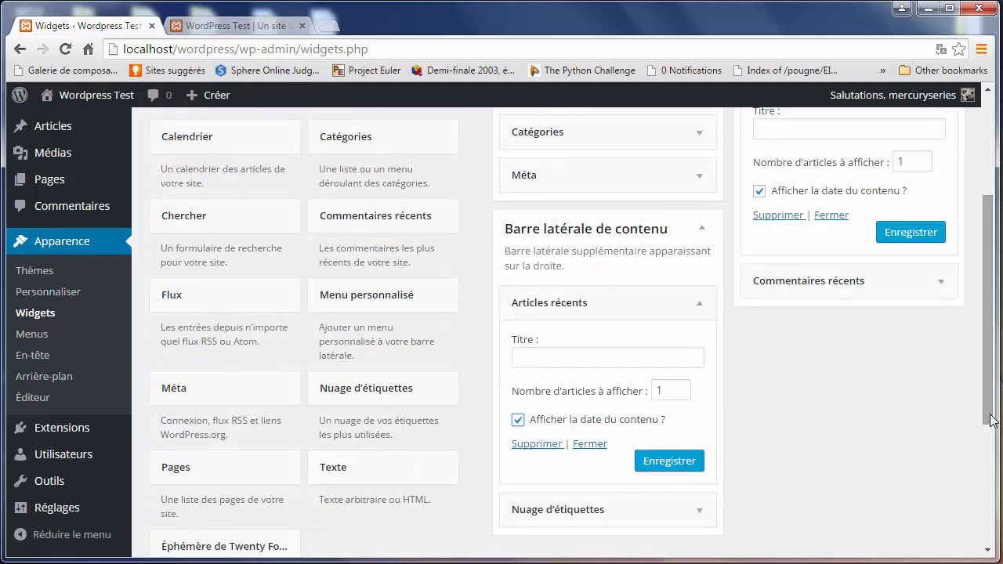
{"action": "left_click", "coordinate": [668, 468]}
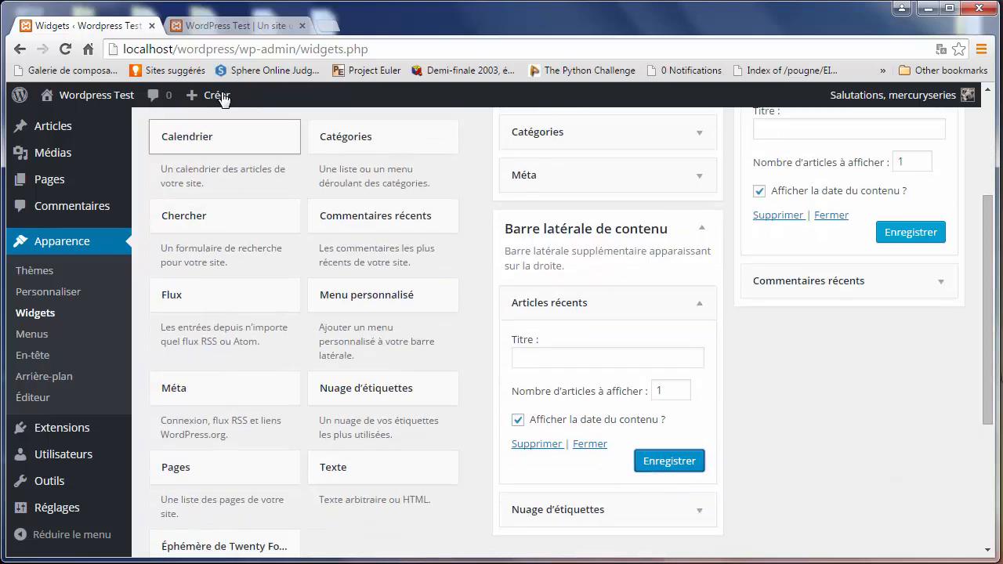
- Reload the site's home page and check the recent posts with their dates in the content sidebar and the footer
{"action": "left_click", "coordinate": [211, 28]}
{"action": "key", "text": "F5"}
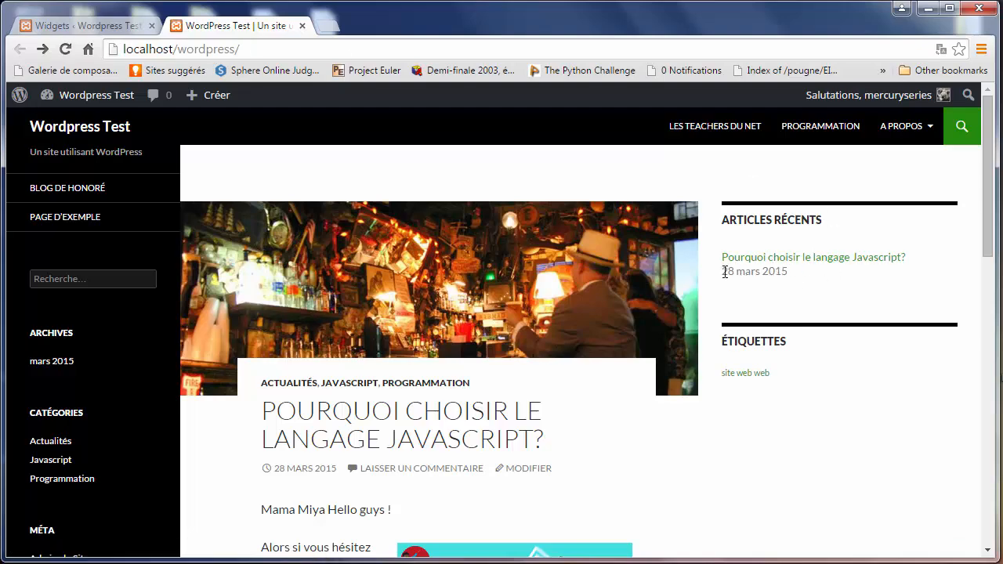
{"action": "left_click_drag", "start_coordinate": [721, 270], "coordinate": [836, 274]}
{"action": "left_click_drag", "start_coordinate": [994, 202], "coordinate": [994, 488]}
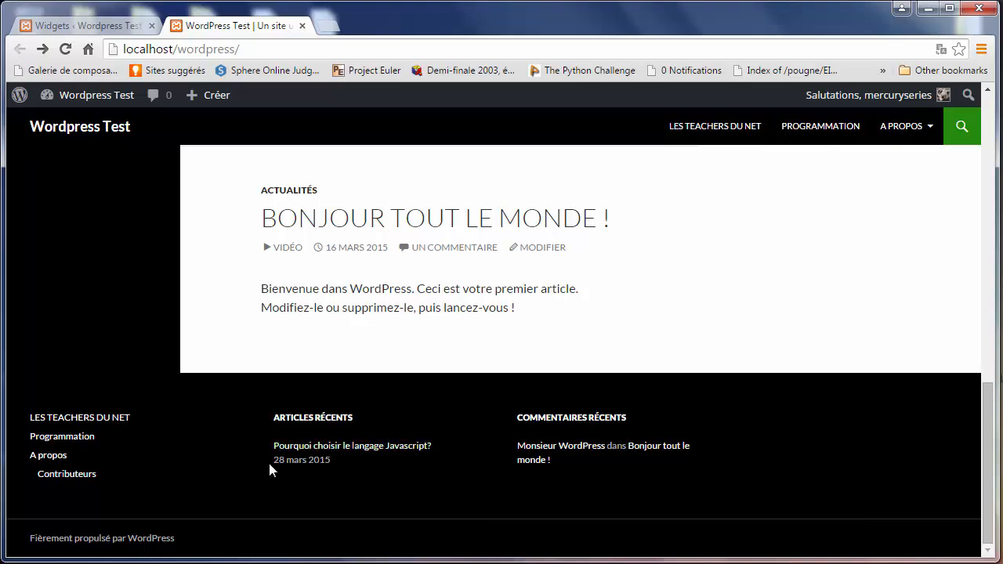
{"action": "left_click_drag", "start_coordinate": [267, 461], "coordinate": [332, 462]}
- Set the Articles récents widget in Barre latérale de contenu to 5 posts, turn off its content date, and save it
{"action": "left_click", "coordinate": [103, 27]}
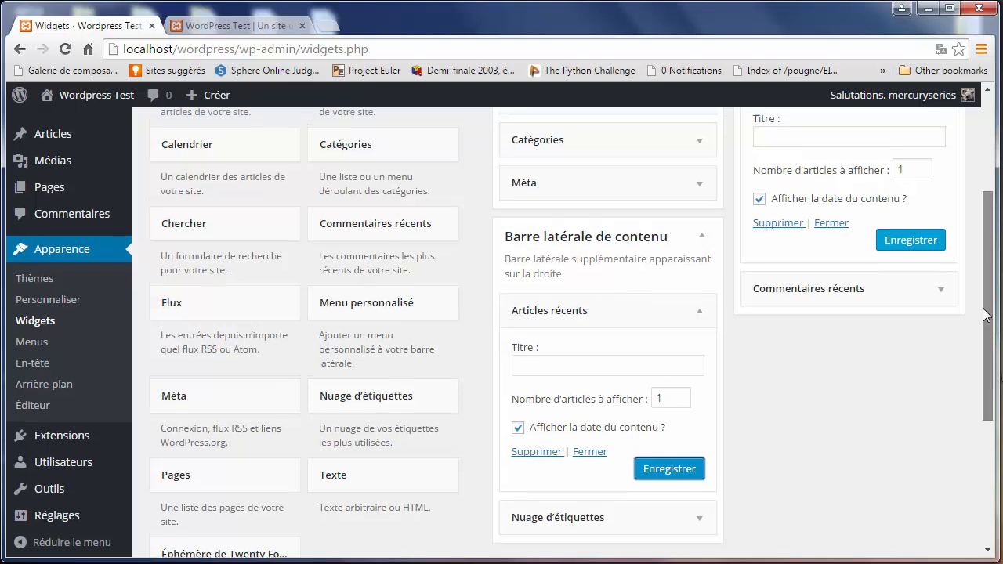
{"action": "left_click_drag", "start_coordinate": [993, 348], "coordinate": [978, 225]}
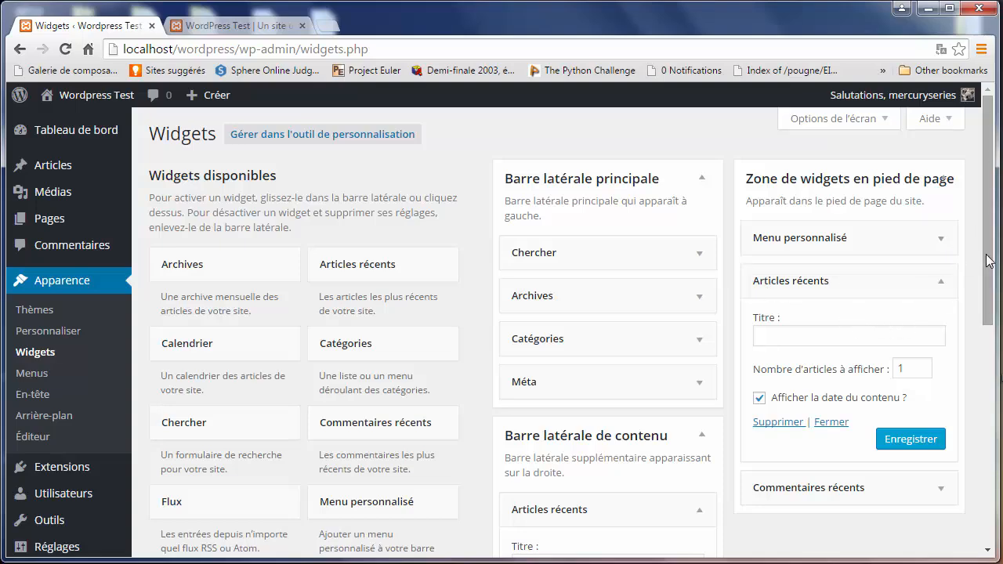
{"action": "left_click_drag", "start_coordinate": [989, 261], "coordinate": [992, 414]}
{"action": "left_click", "coordinate": [676, 359]}
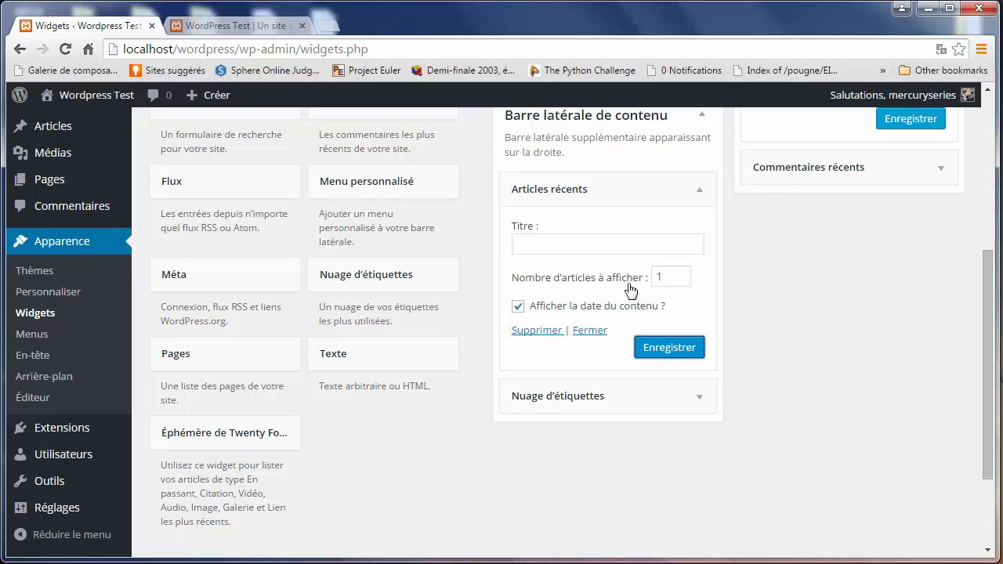
{"action": "left_click_drag", "start_coordinate": [661, 270], "coordinate": [623, 284]}
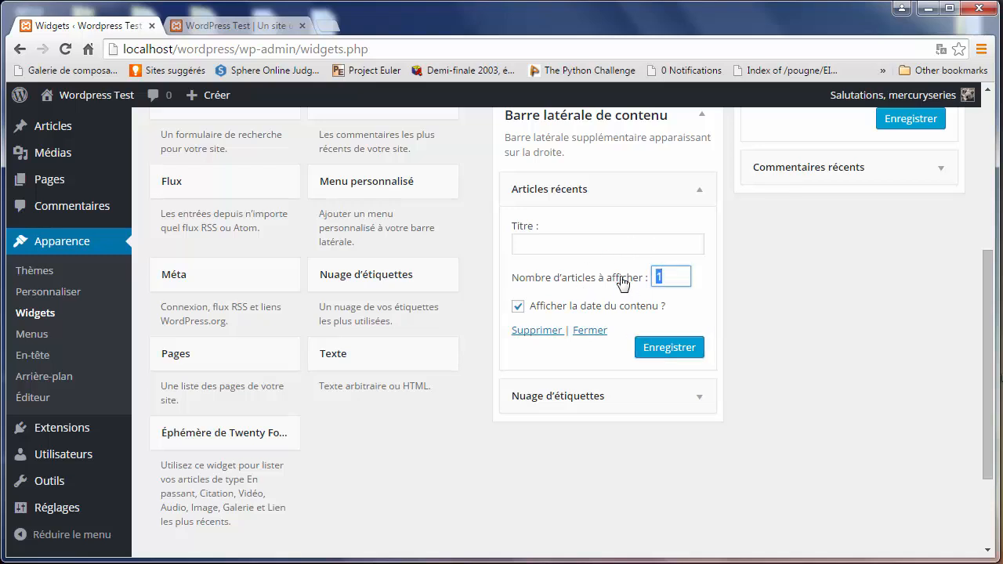
{"action": "left_click", "coordinate": [543, 306]}
{"action": "left_click", "coordinate": [669, 276]}
{"action": "left_click", "coordinate": [663, 352]}
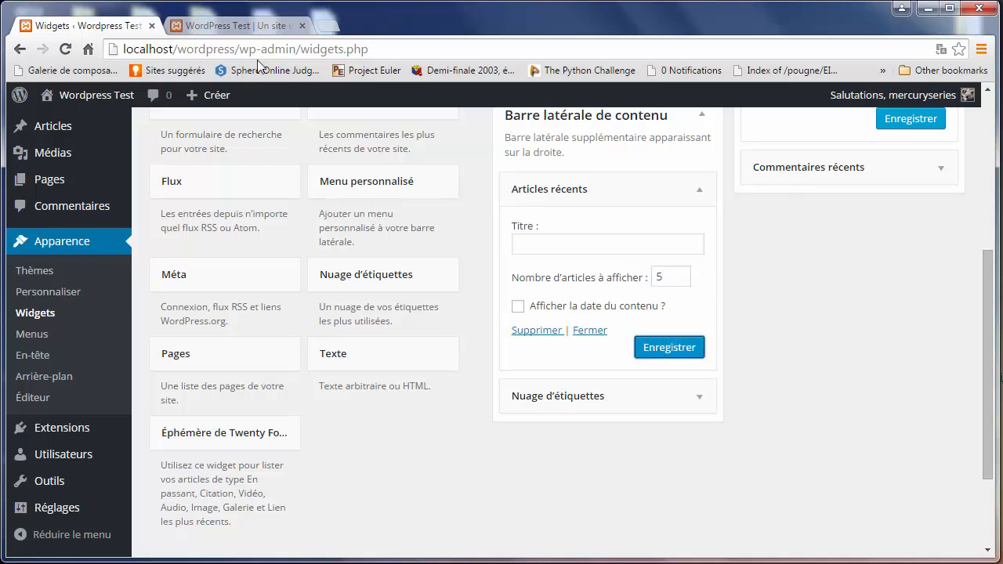
- Reload the site's home page and compare the recent posts lists in the content sidebar and the footer
{"action": "left_click", "coordinate": [217, 27]}
{"action": "left_click", "coordinate": [218, 49]}
{"action": "key", "text": "Return"}
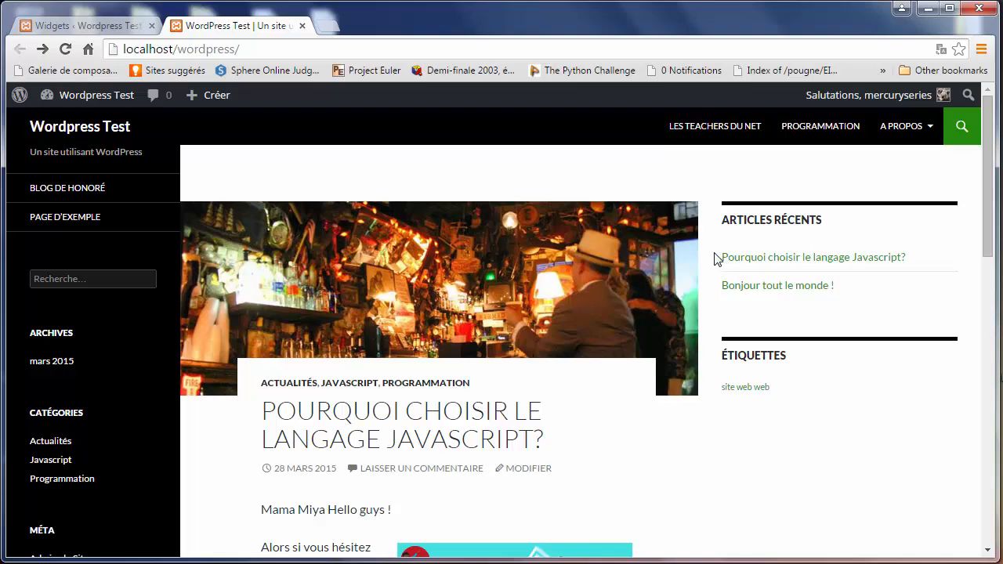
{"action": "left_click_drag", "start_coordinate": [717, 255], "coordinate": [832, 278]}
{"action": "scroll", "coordinate": [980, 373], "scroll_direction": "down", "scroll_amount": 1}
{"action": "scroll", "coordinate": [980, 374], "scroll_direction": "down", "scroll_amount": 9}
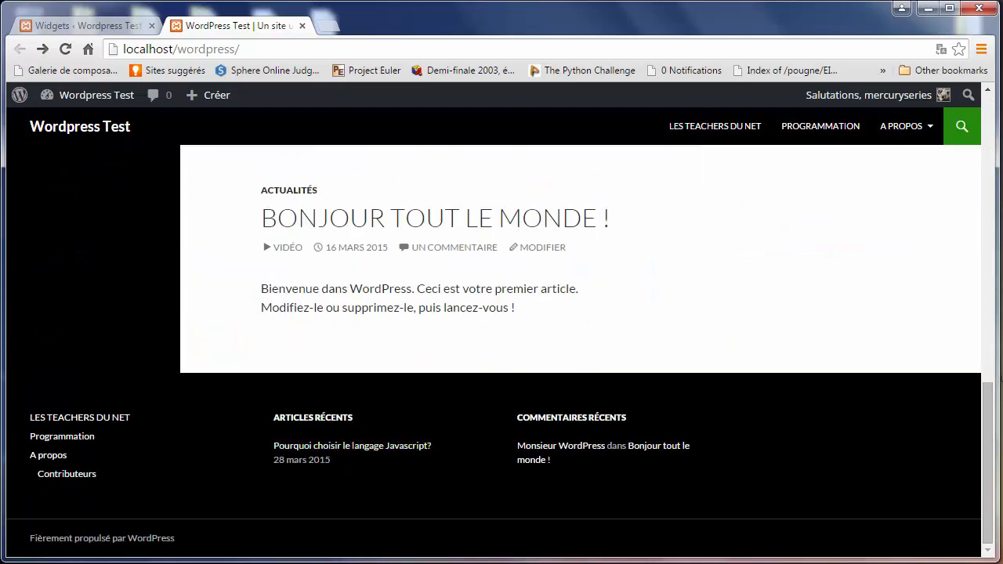
{"action": "left_click_drag", "start_coordinate": [285, 460], "coordinate": [330, 461]}
- Remove the Articles récents widget from Zone de widgets en pied de page by moving it back to the available widgets
{"action": "left_click", "coordinate": [122, 32]}
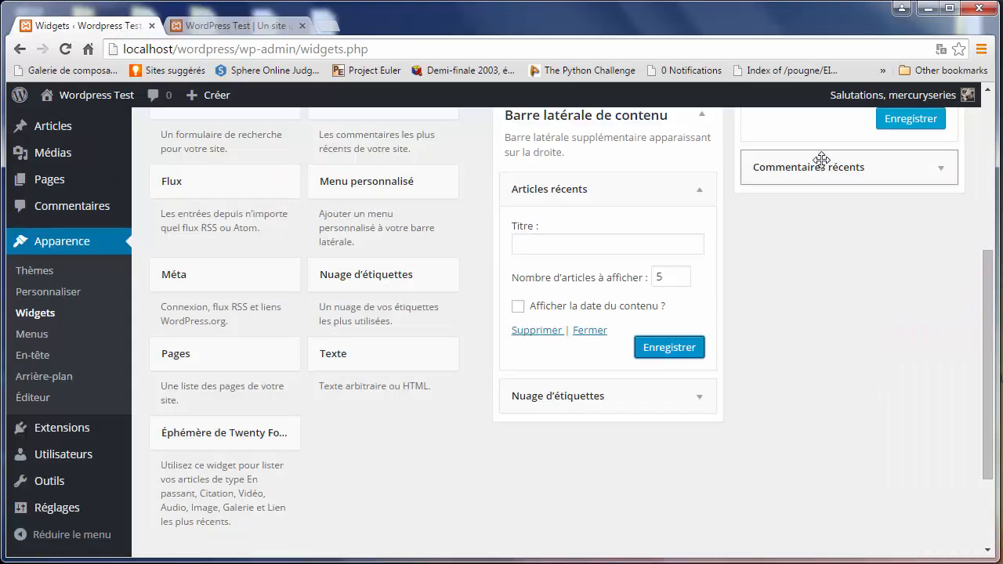
{"action": "left_click_drag", "start_coordinate": [988, 294], "coordinate": [981, 106]}
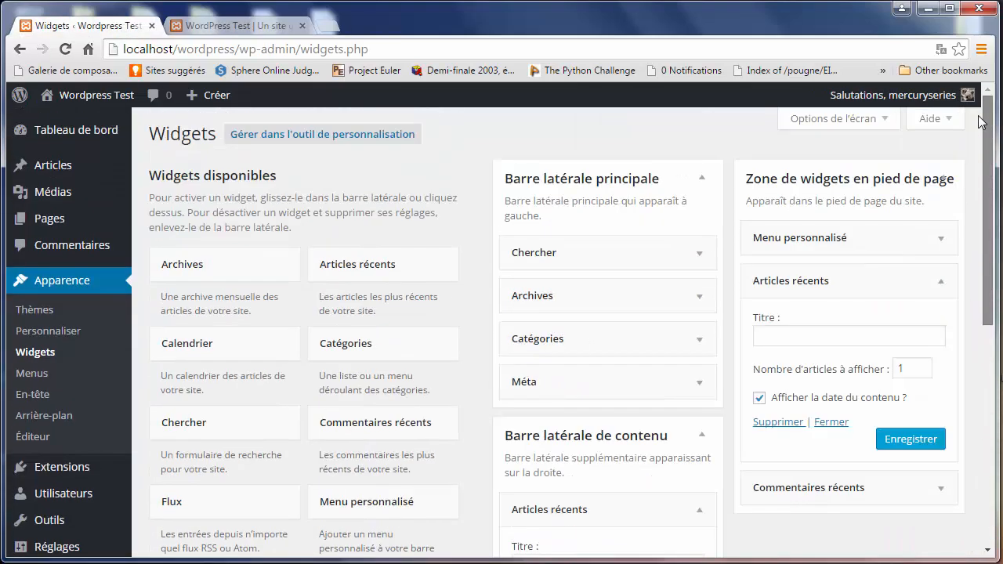
{"action": "left_click", "coordinate": [941, 282]}
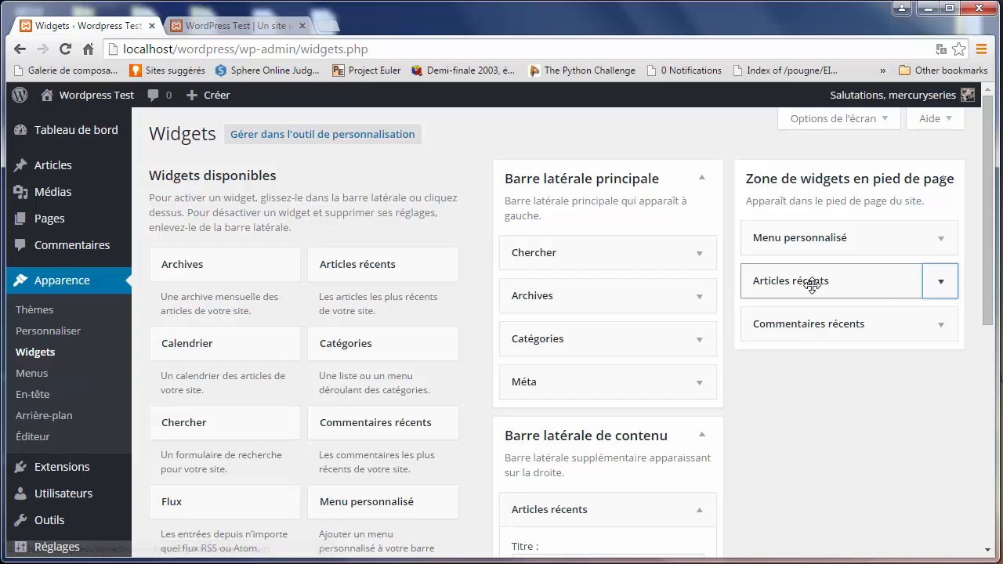
{"action": "left_click_drag", "start_coordinate": [812, 285], "coordinate": [807, 284]}
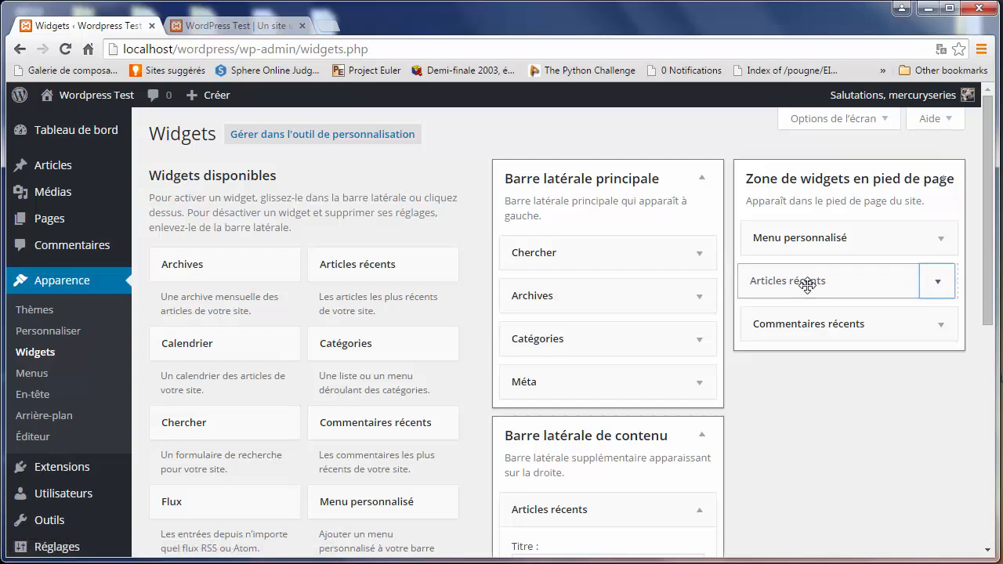
{"action": "left_click_drag", "start_coordinate": [807, 285], "coordinate": [269, 221]}
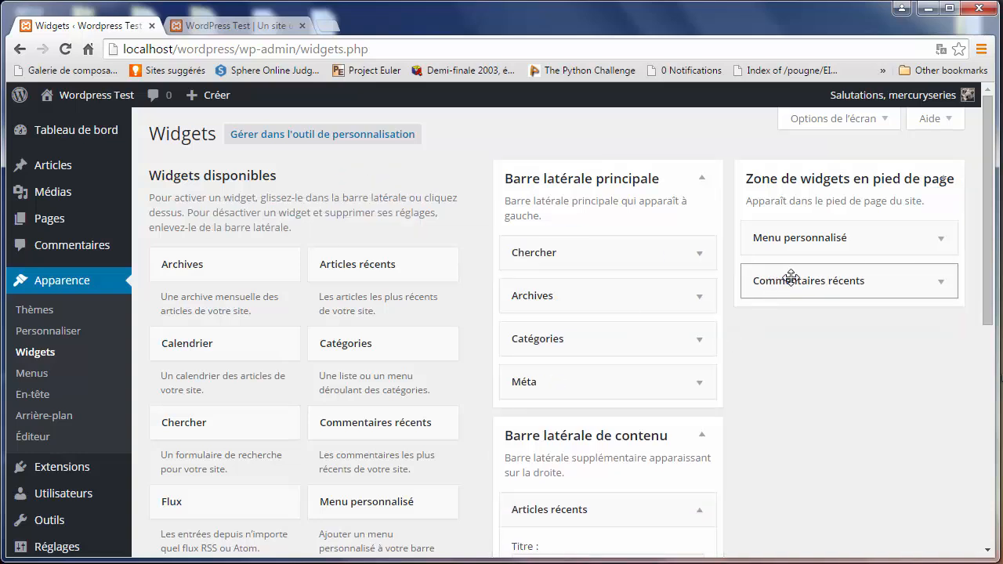
- Remove the Commentaires récents and Menu personnalisé widgets from Zone de widgets en pied de page
{"action": "left_click_drag", "start_coordinate": [789, 279], "coordinate": [240, 232]}
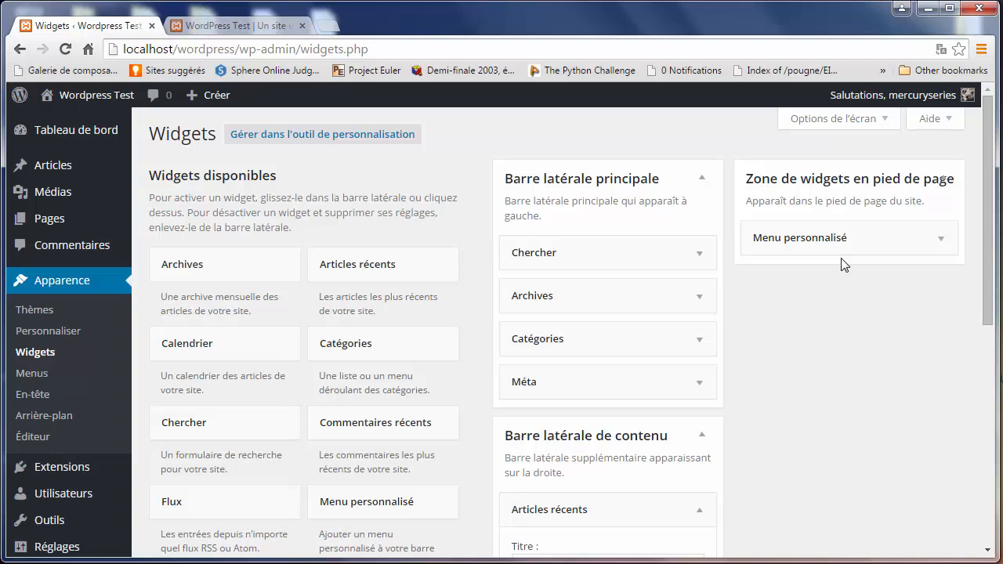
{"action": "left_click", "coordinate": [935, 243]}
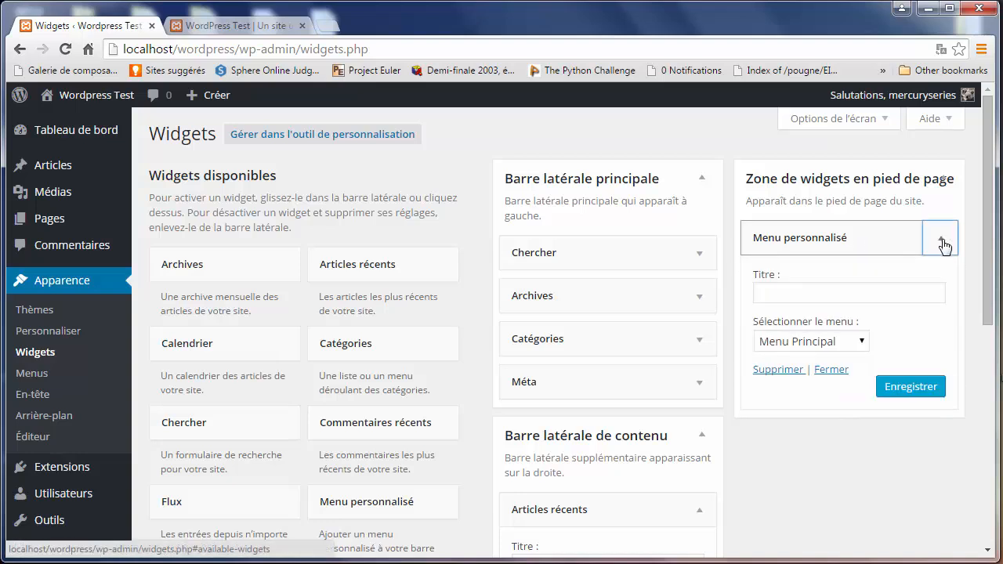
{"action": "left_click", "coordinate": [777, 373]}
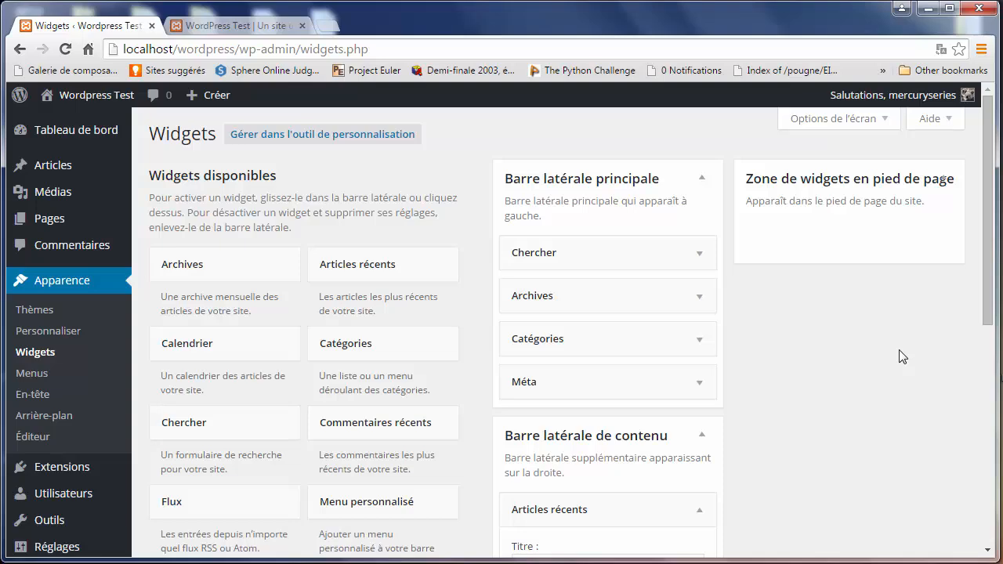
- Add a Texte widget to Barre latérale de contenu, between Articles récents and Nuage d'étiquettes
{"action": "left_click_drag", "start_coordinate": [989, 288], "coordinate": [956, 442]}
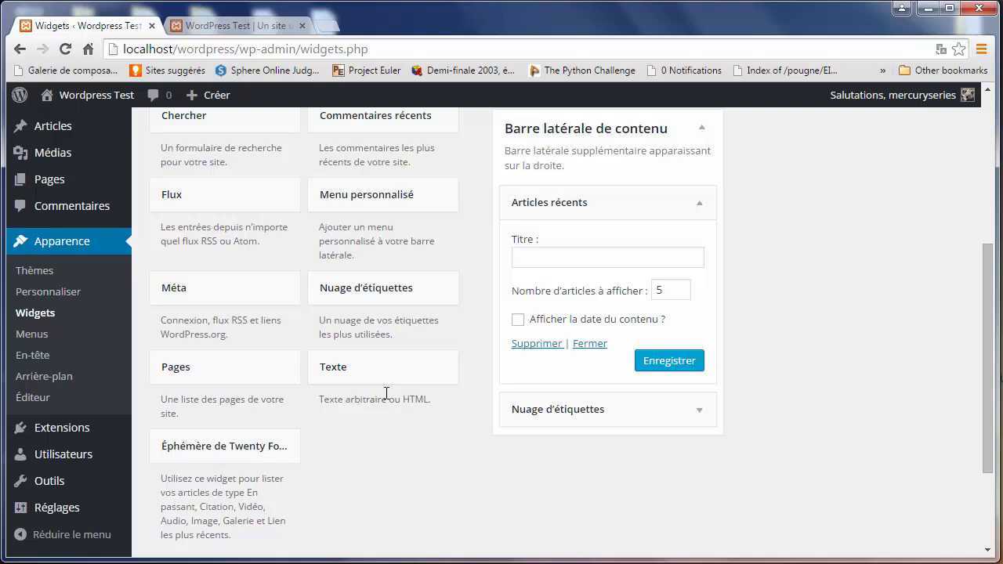
{"action": "left_click_drag", "start_coordinate": [333, 402], "coordinate": [431, 400]}
{"action": "left_click_drag", "start_coordinate": [395, 370], "coordinate": [598, 416]}
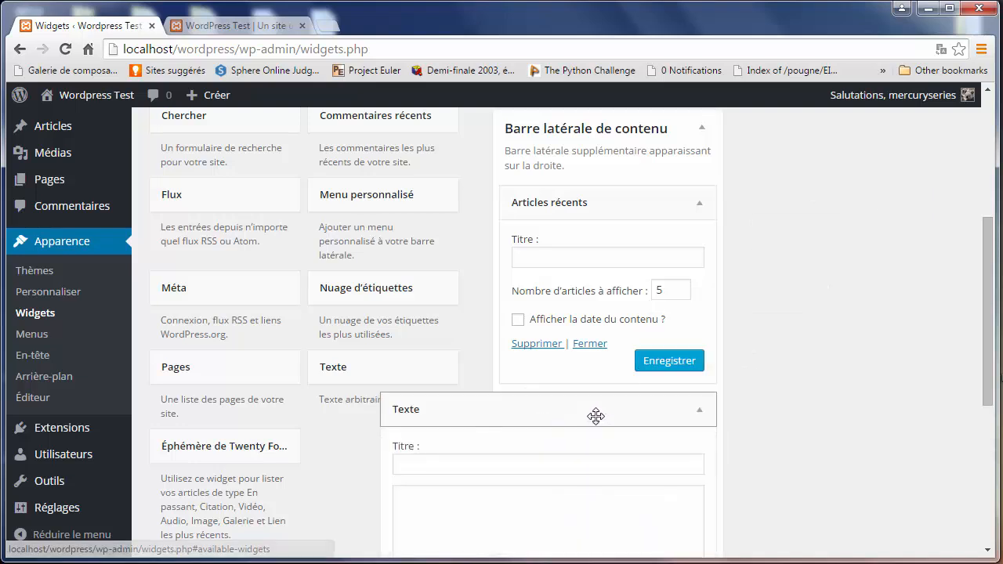
- Title the Texte widget "Juste un titre", enter the content "Juste du titre <b>Gras</b>", and save it
{"action": "left_click_drag", "start_coordinate": [987, 306], "coordinate": [986, 370]}
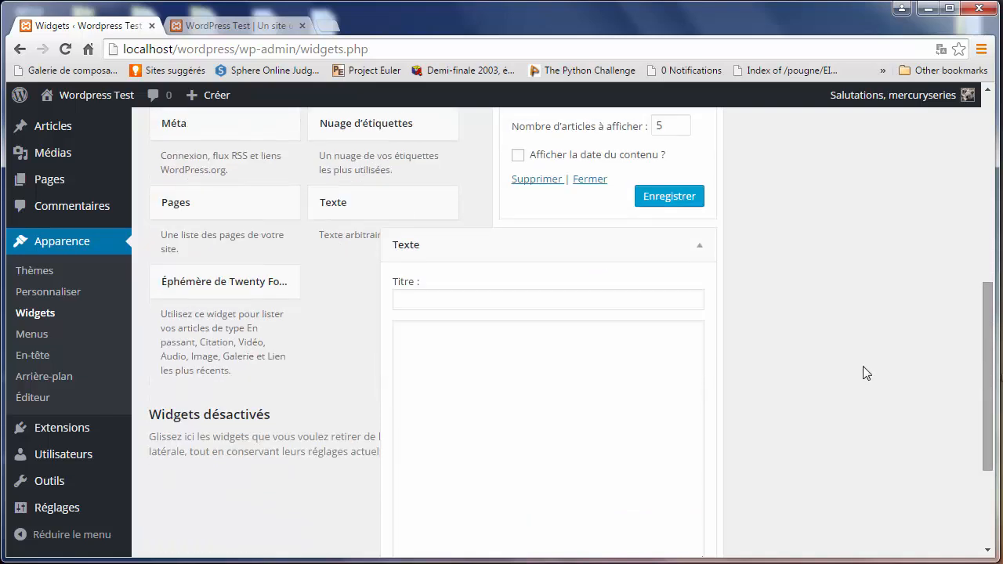
{"action": "left_click", "coordinate": [510, 299]}
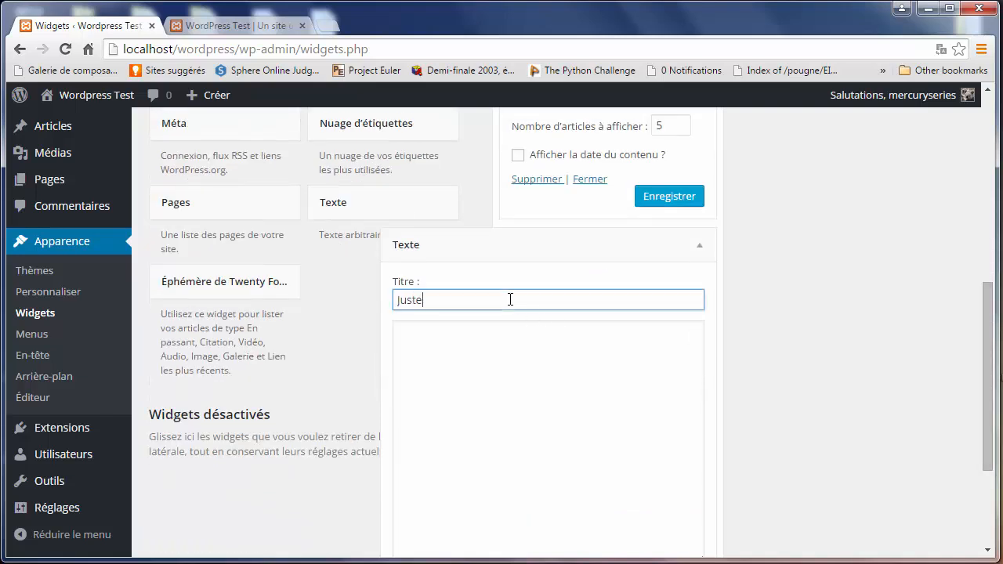
{"action": "type", "text": "Juste un titre"}
{"action": "key", "text": "Tab"}
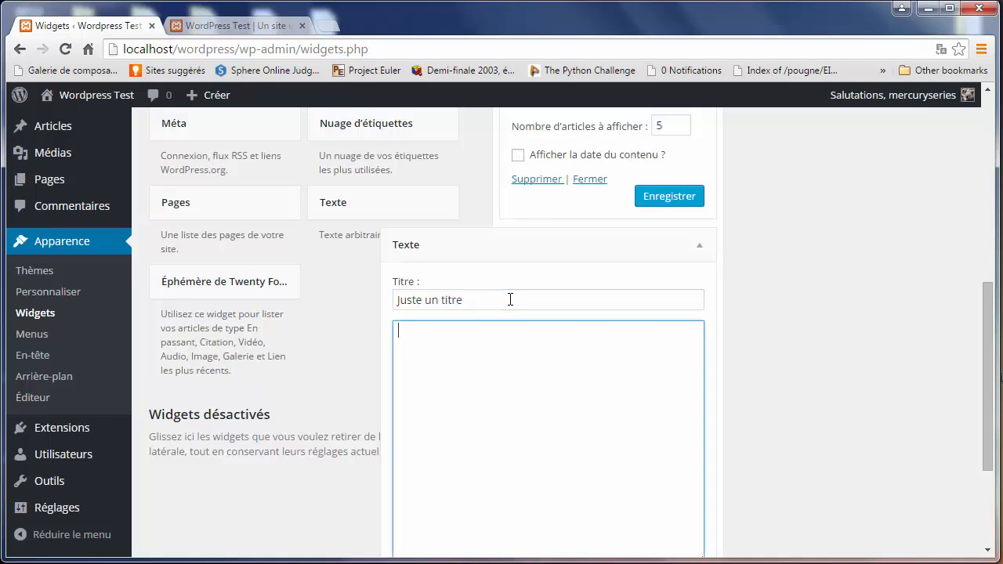
{"action": "type", "text": "Juste du titre <b>Gras</b>"}
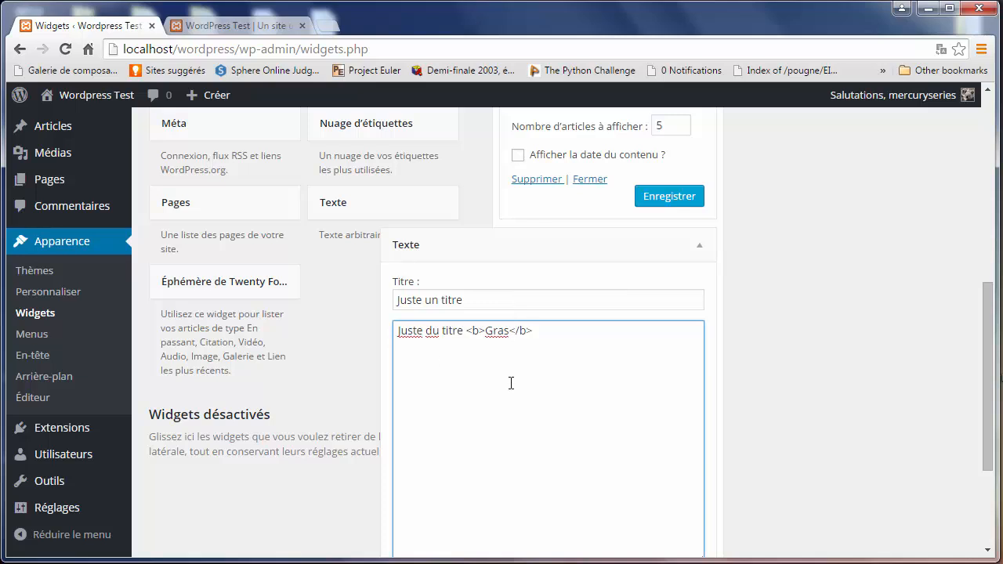
{"action": "left_click_drag", "start_coordinate": [553, 337], "coordinate": [465, 335]}
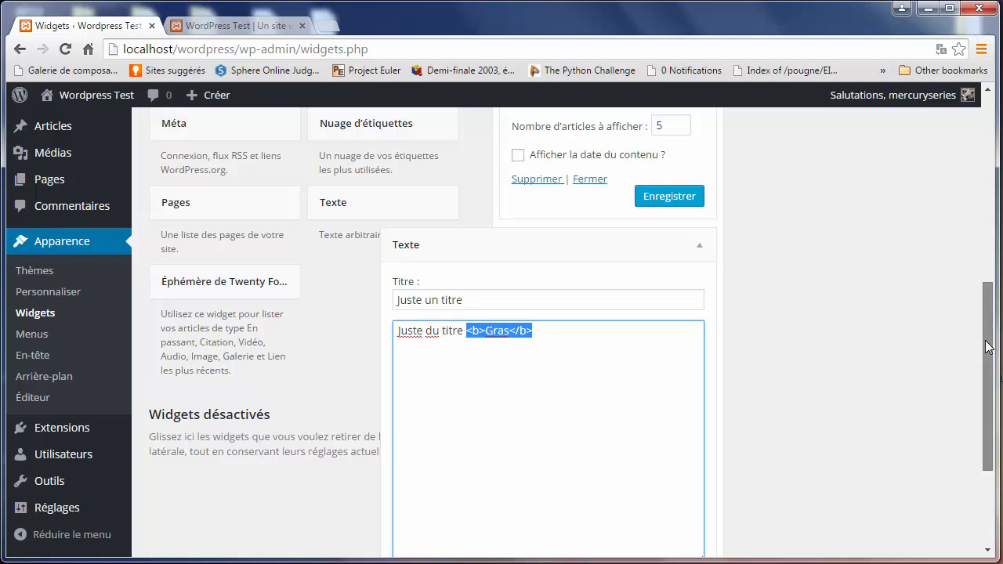
{"action": "scroll", "coordinate": [663, 418], "scroll_direction": "down", "scroll_amount": 3}
{"action": "left_click", "coordinate": [658, 438]}
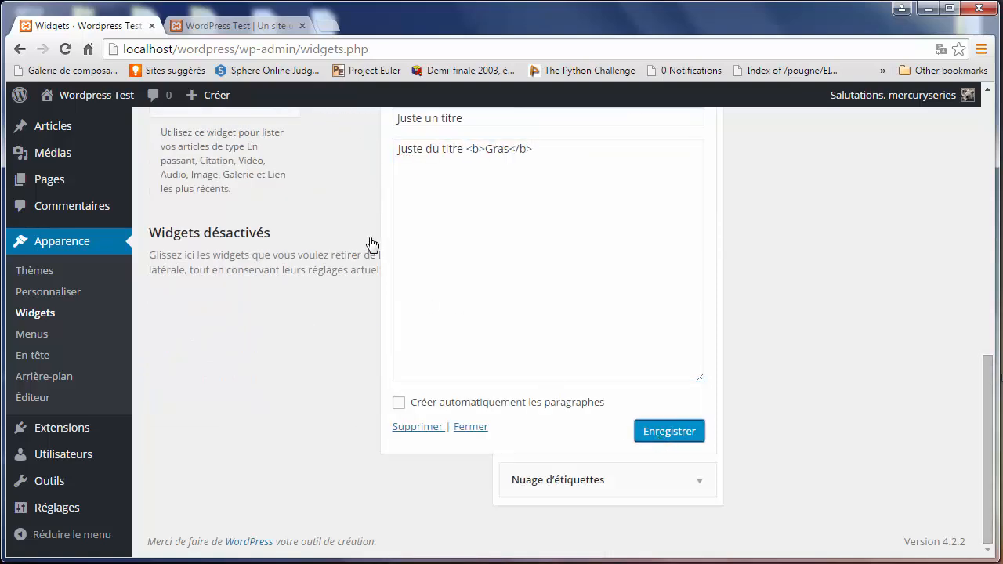
- Reload the site's home page and check the text widget's title and bold word in the content sidebar
{"action": "left_click", "coordinate": [252, 26]}
{"action": "left_click", "coordinate": [256, 47]}
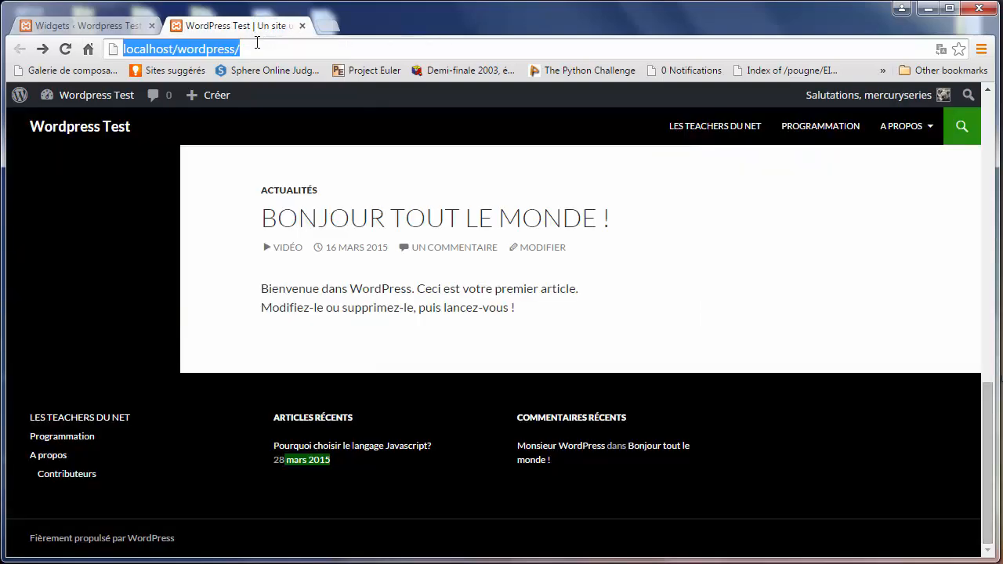
{"action": "key", "text": "Return"}
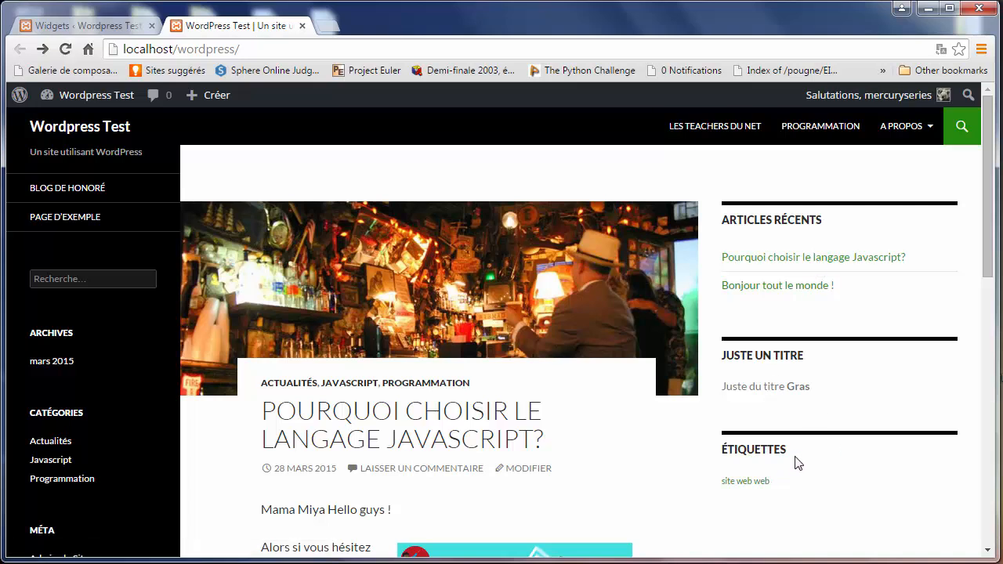
{"action": "left_click_drag", "start_coordinate": [719, 359], "coordinate": [815, 354]}
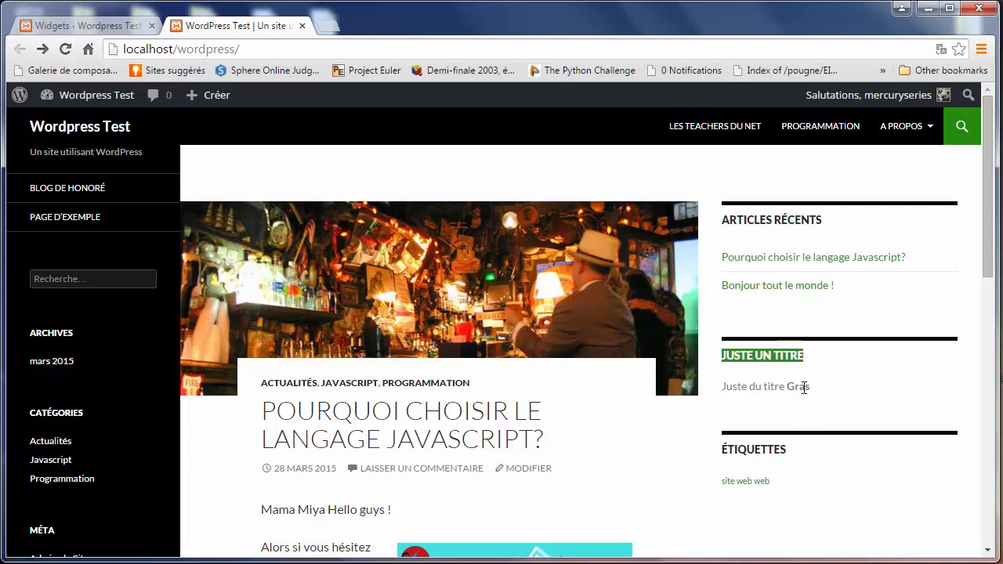
{"action": "double_click", "coordinate": [798, 386]}
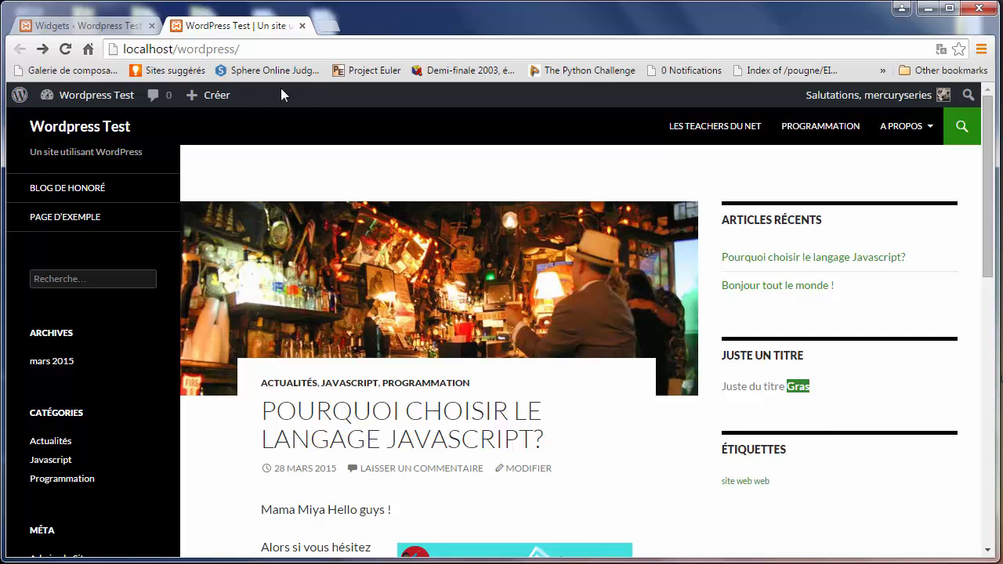
- Return to the widgets page, review the Texte widget's HTML content, and delete the widget from Barre latérale de contenu
{"action": "left_click", "coordinate": [114, 30]}
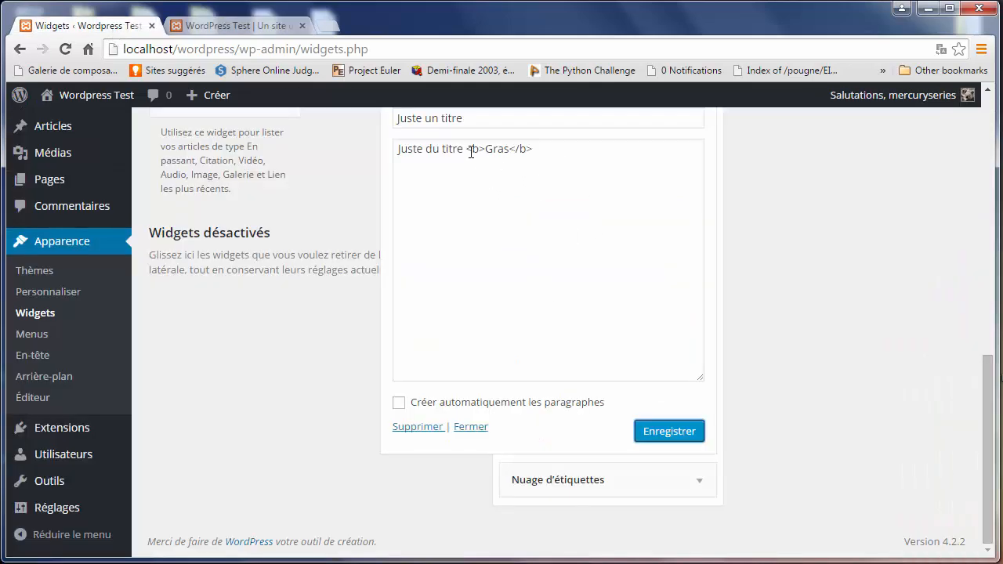
{"action": "left_click_drag", "start_coordinate": [466, 152], "coordinate": [567, 150]}
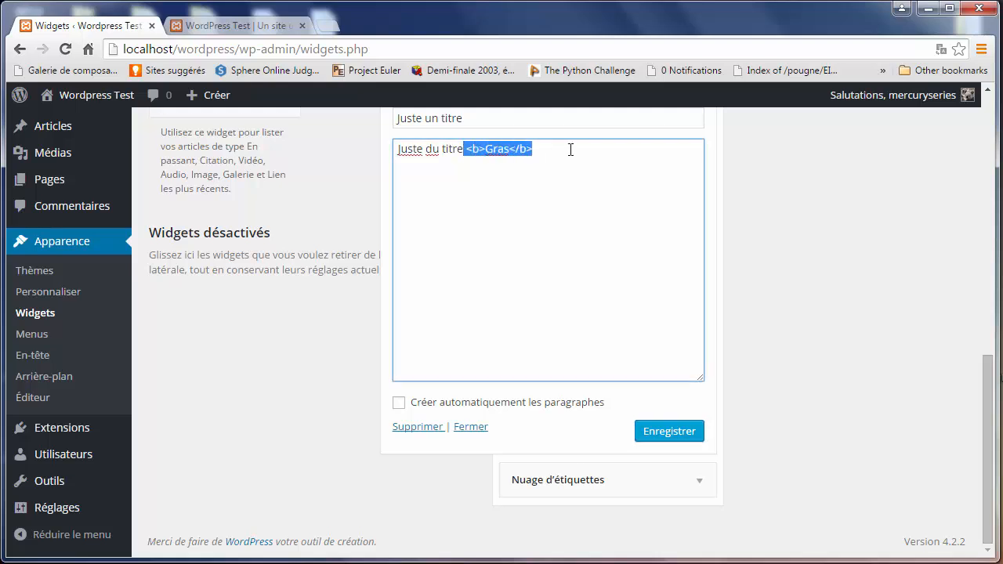
{"action": "left_click", "coordinate": [570, 150]}
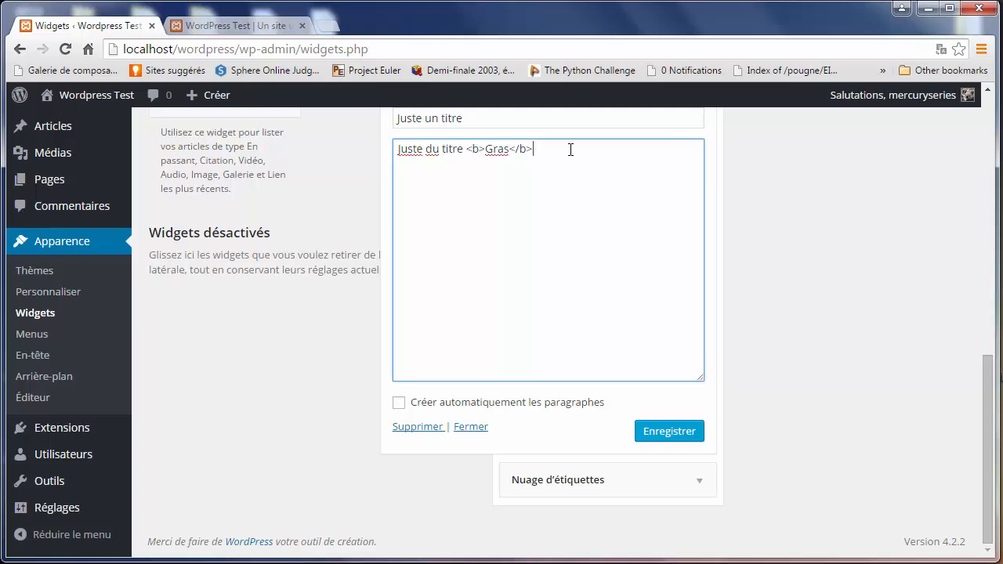
{"action": "left_click_drag", "start_coordinate": [485, 150], "coordinate": [390, 148]}
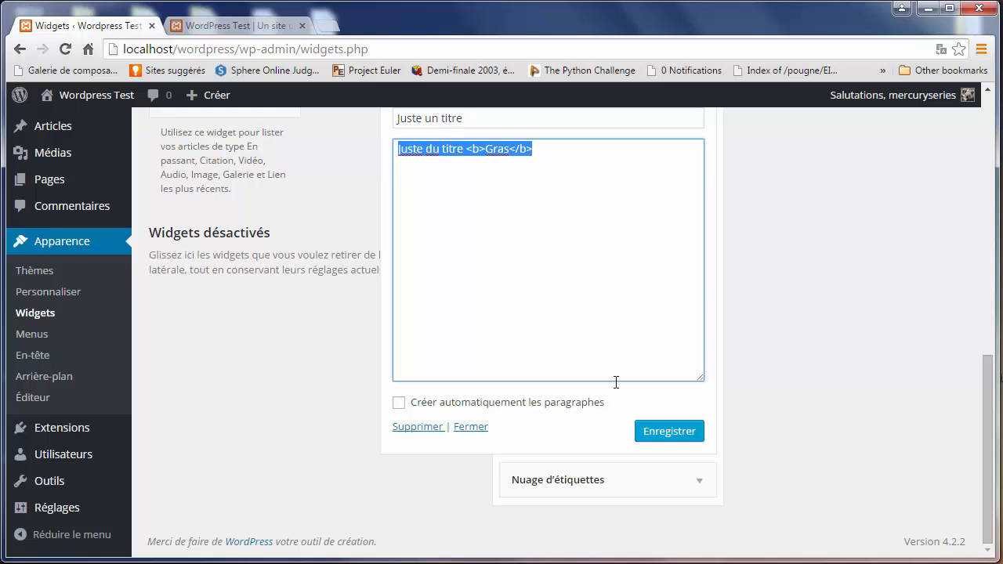
{"action": "left_click", "coordinate": [430, 430]}
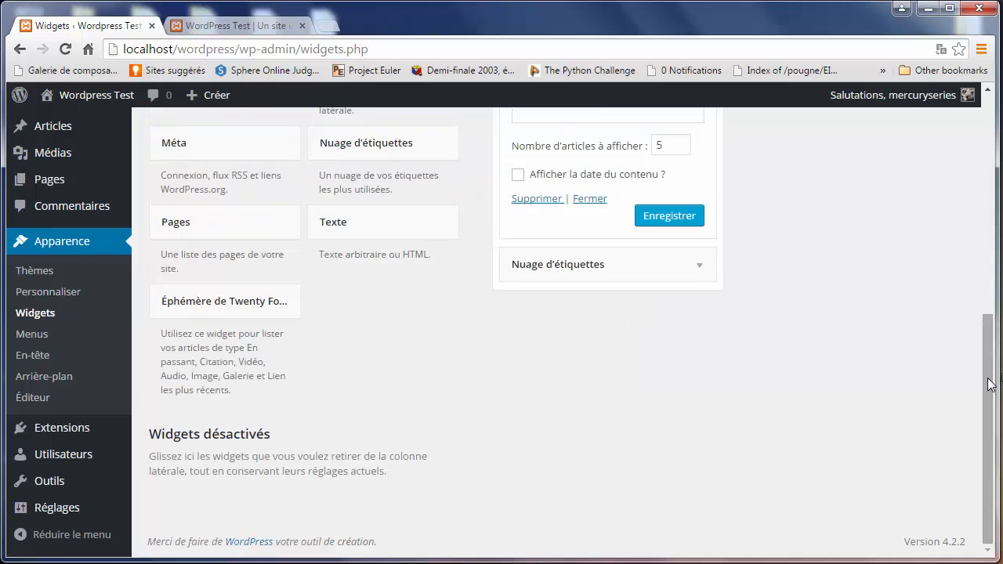
- Remove the Nuage d'étiquettes widget from Barre latérale de contenu and collapse the Articles récents settings
{"action": "scroll", "coordinate": [692, 375], "scroll_direction": "up", "scroll_amount": 2}
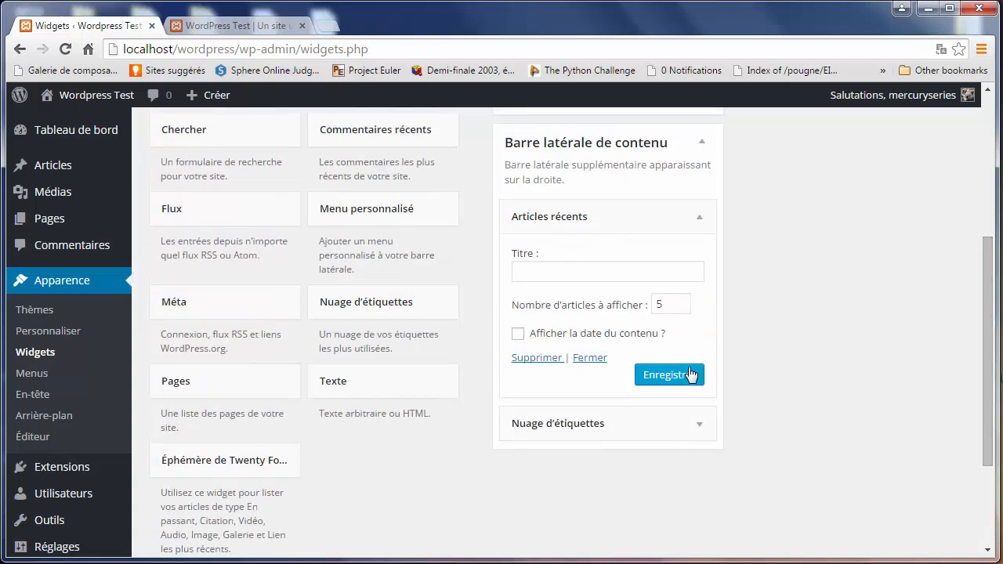
{"action": "left_click_drag", "start_coordinate": [618, 423], "coordinate": [861, 387]}
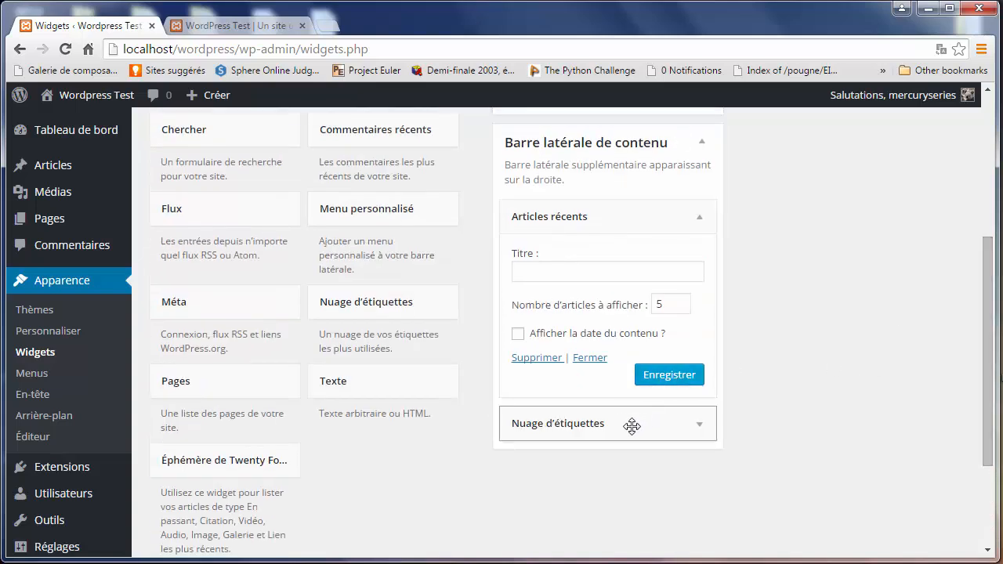
{"action": "left_click_drag", "start_coordinate": [551, 424], "coordinate": [979, 381]}
{"action": "left_click_drag", "start_coordinate": [477, 419], "coordinate": [263, 406]}
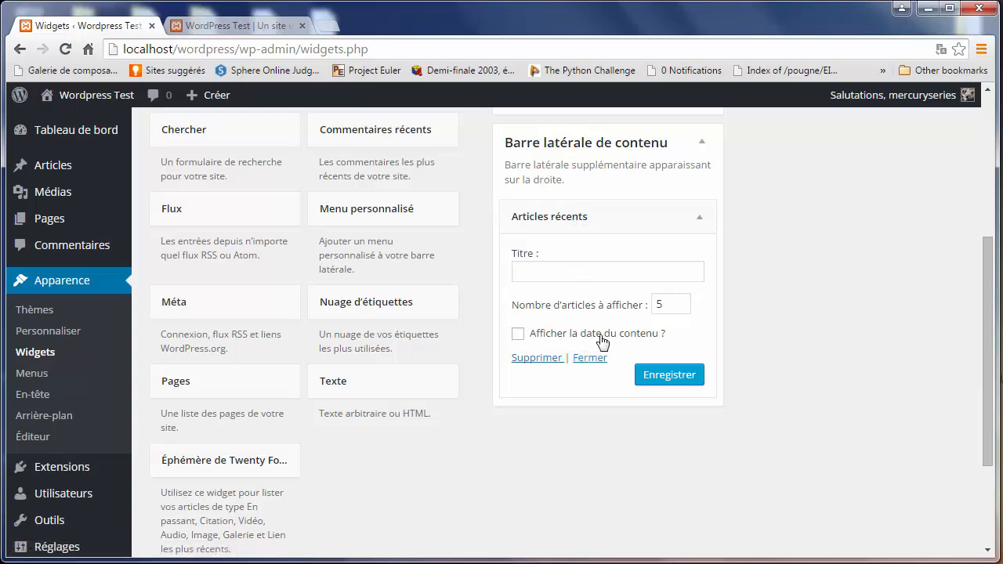
{"action": "left_click", "coordinate": [700, 224]}
- Add the Calendrier widget to Zone de widgets en pied de page and reload the site's home page to check it
{"action": "left_click_drag", "start_coordinate": [985, 290], "coordinate": [986, 149]}
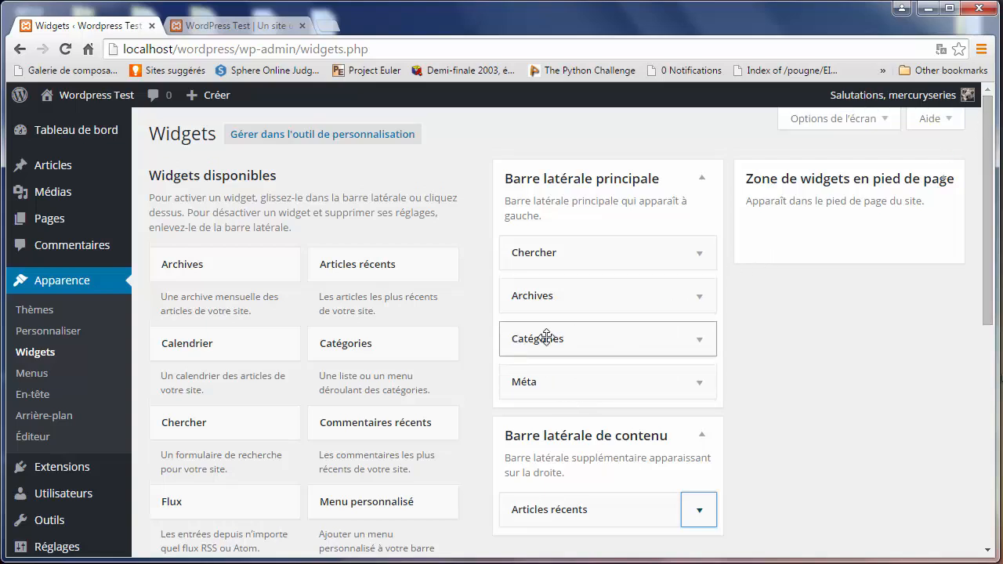
{"action": "left_click_drag", "start_coordinate": [248, 342], "coordinate": [768, 236]}
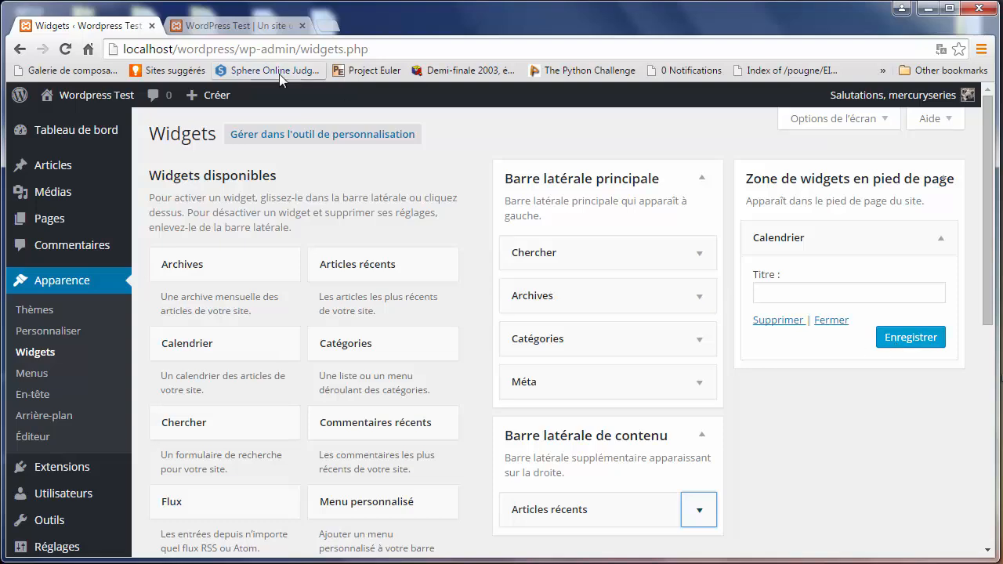
{"action": "left_click", "coordinate": [216, 32]}
{"action": "key", "text": "F5"}
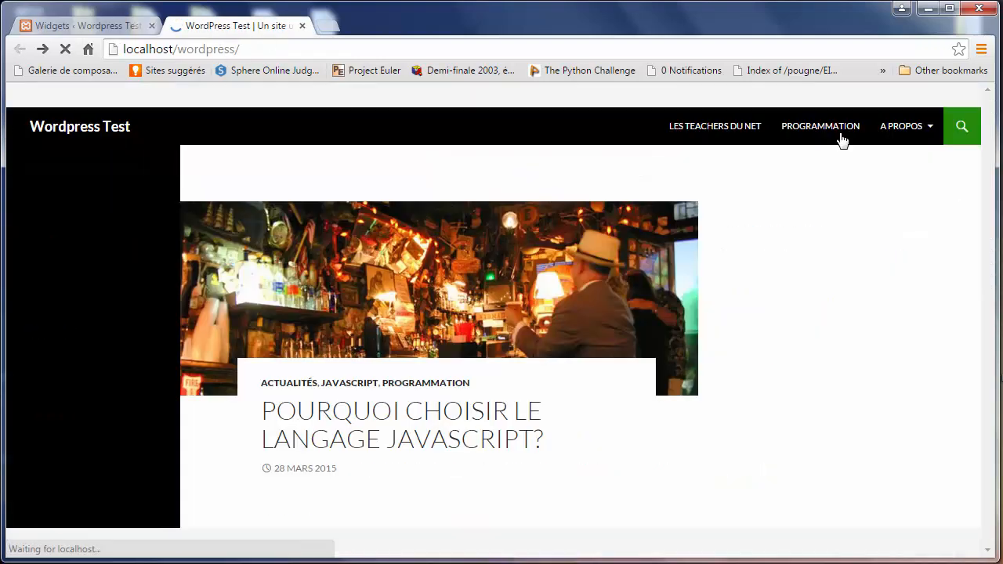
{"action": "left_click_drag", "start_coordinate": [990, 165], "coordinate": [972, 51]}
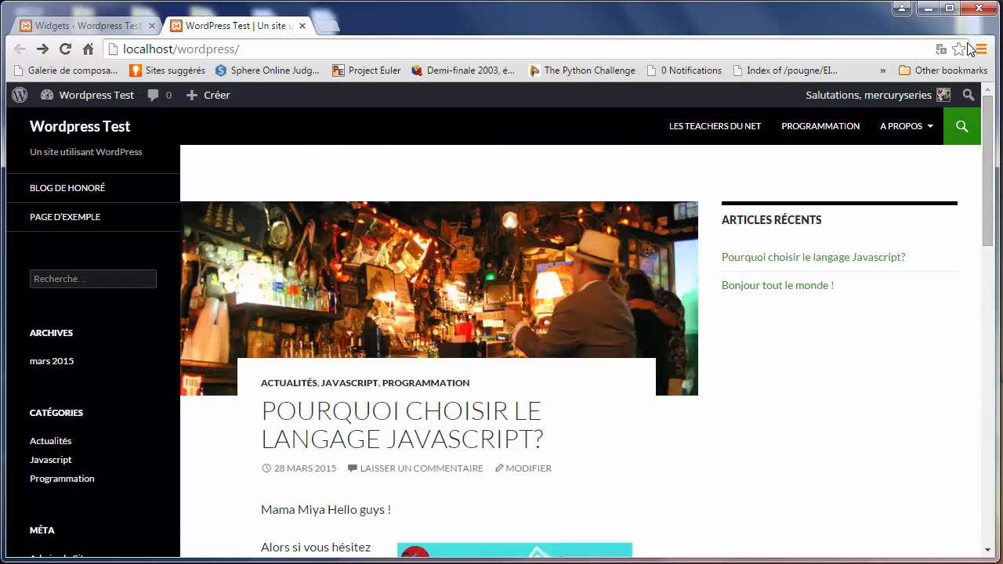
- Move the Calendrier widget from the footer to Barre latérale principale below Chercher, and remove it from there
{"action": "left_click", "coordinate": [109, 29]}
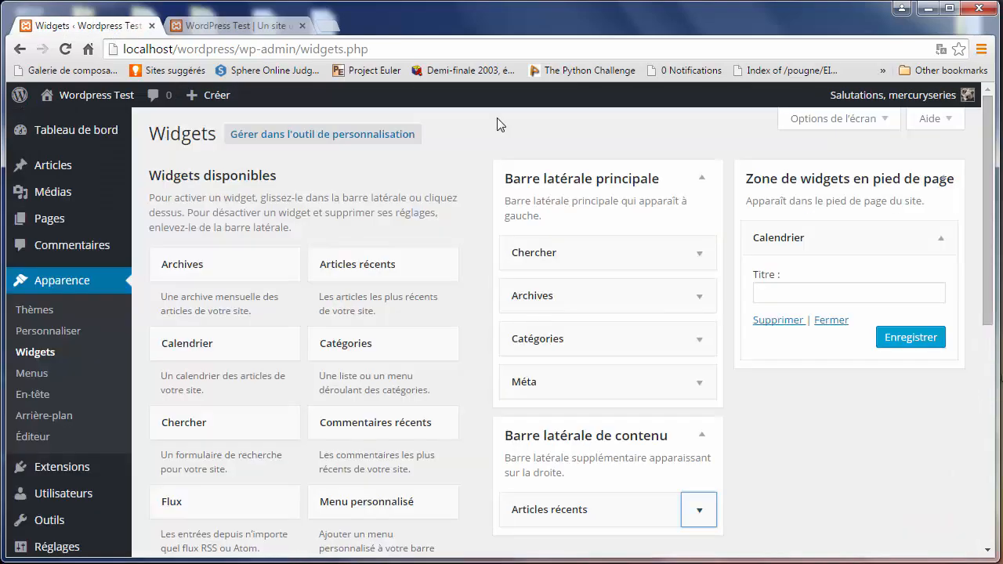
{"action": "left_click", "coordinate": [942, 239]}
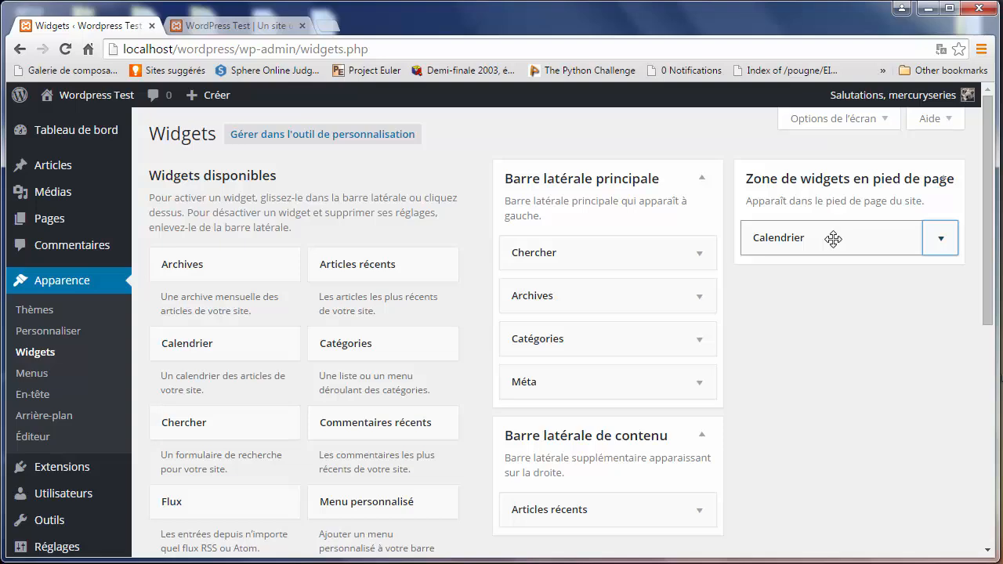
{"action": "left_click_drag", "start_coordinate": [833, 239], "coordinate": [478, 242]}
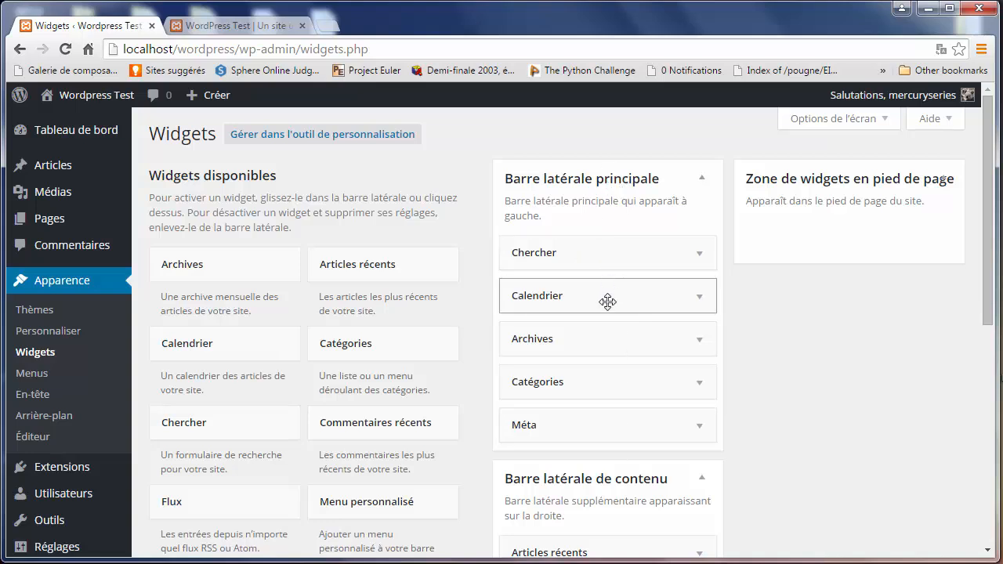
{"action": "left_click_drag", "start_coordinate": [604, 297], "coordinate": [257, 286]}
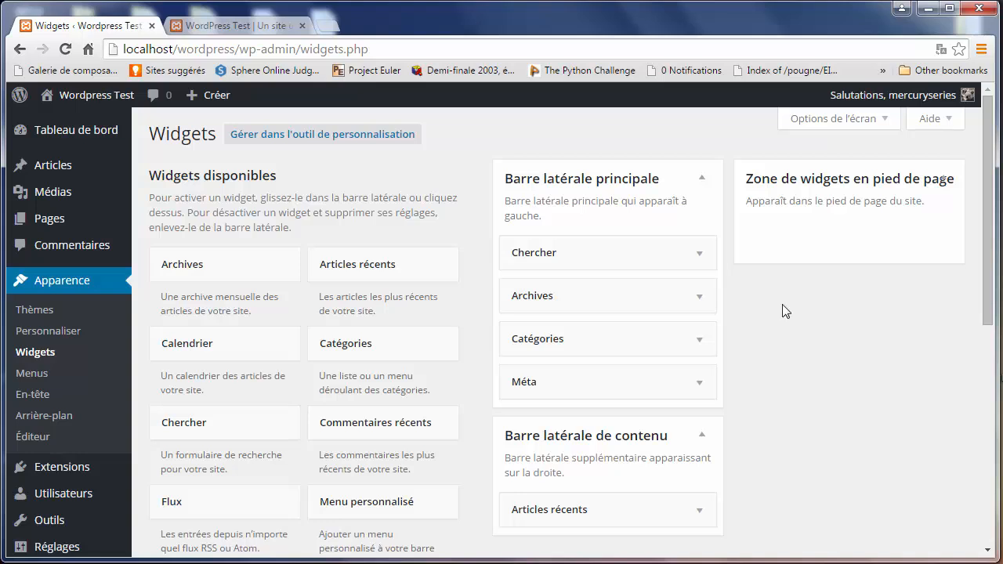
- Open the installed themes and activate Twenty Fifteen
{"action": "left_click", "coordinate": [42, 314]}
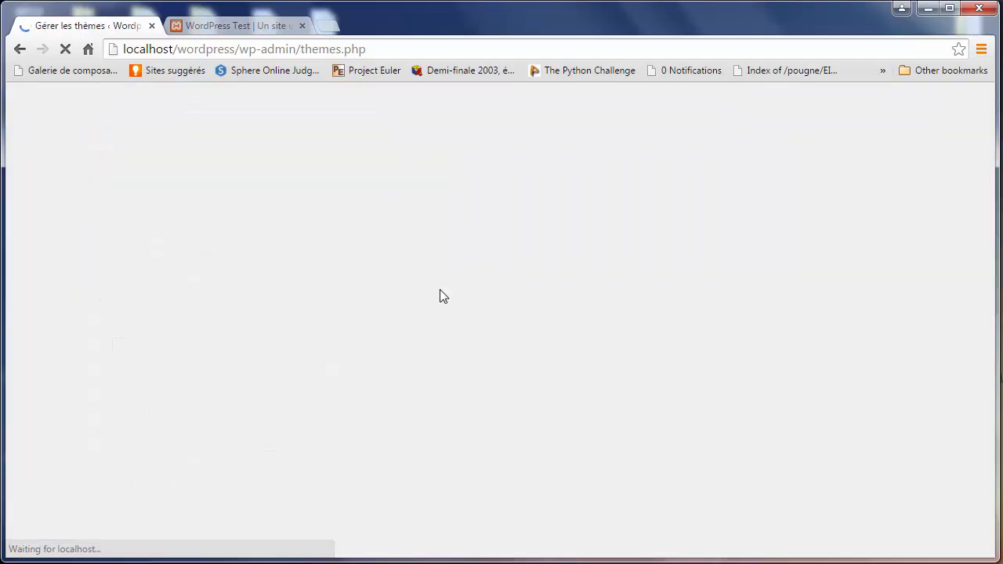
{"action": "mouse_move", "coordinate": [439, 293]}
{"action": "left_click", "coordinate": [499, 351]}
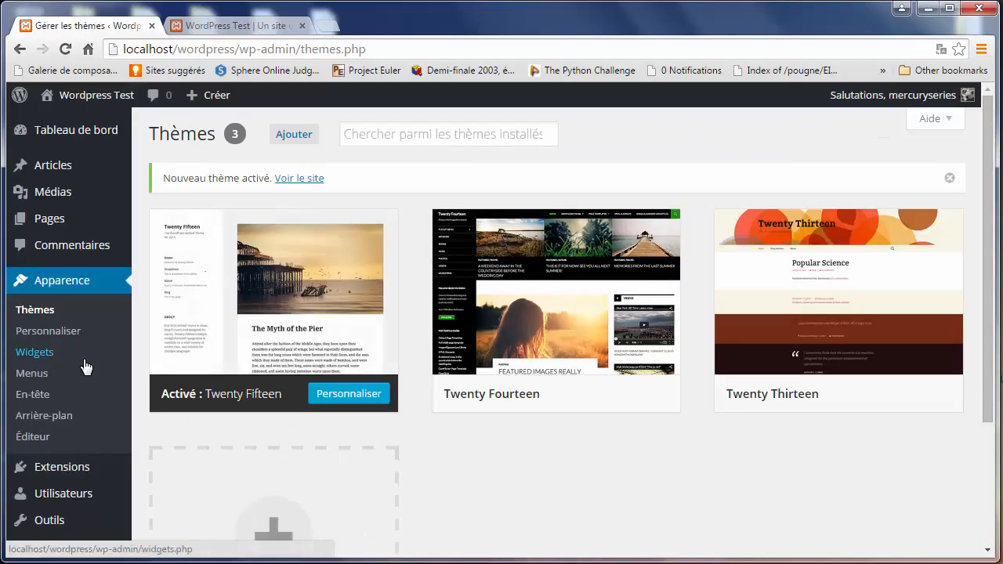
- Return to the widgets page and add the Calendrier widget below Méta in Zone de widgets
{"action": "left_click", "coordinate": [40, 352]}
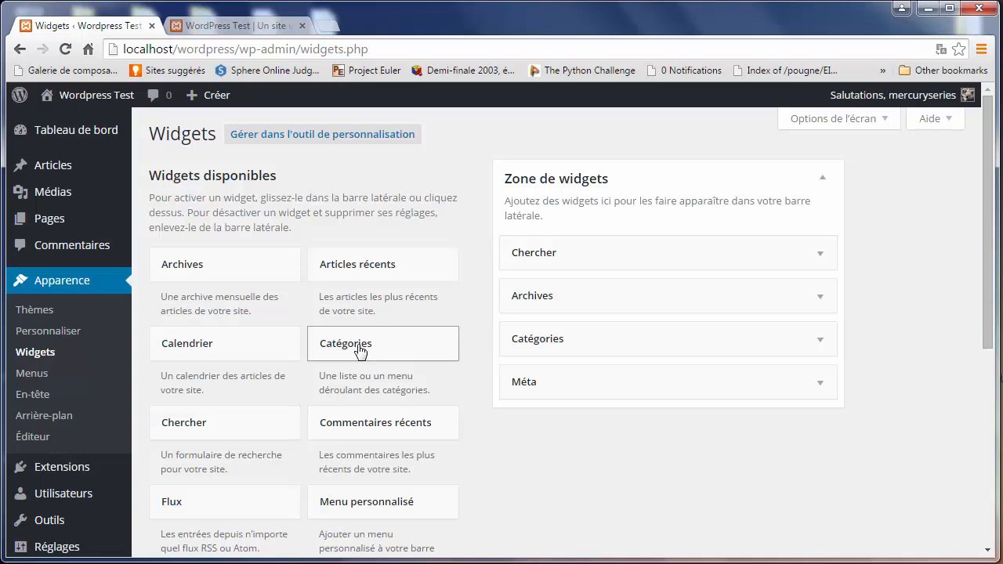
{"action": "left_click_drag", "start_coordinate": [259, 353], "coordinate": [586, 424]}
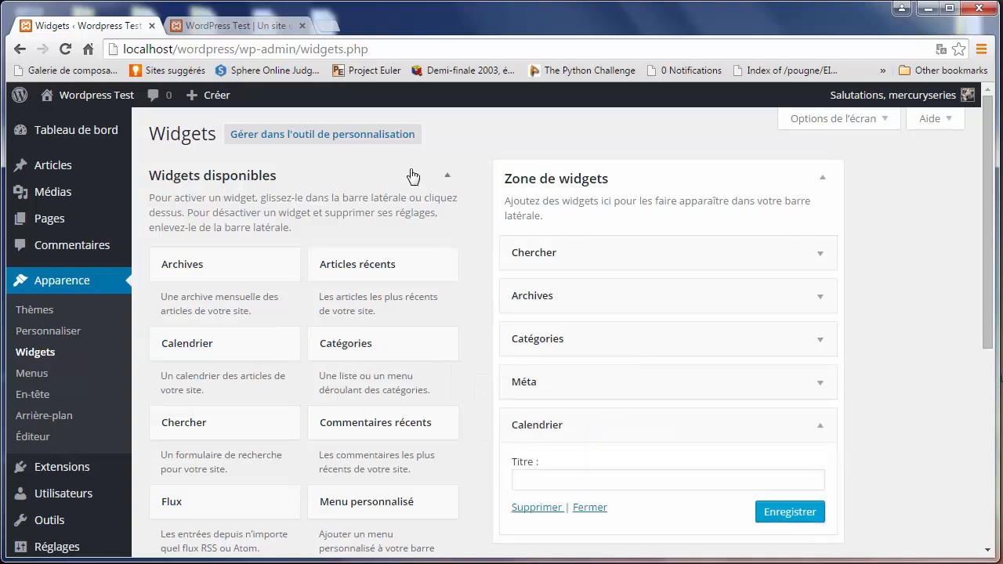
- Load the site's home page at localhost/wordpress and check the Calendrier widget in the sidebar below Méta
{"action": "left_click", "coordinate": [196, 31]}
{"action": "left_click", "coordinate": [202, 49]}
{"action": "key", "text": "Return"}
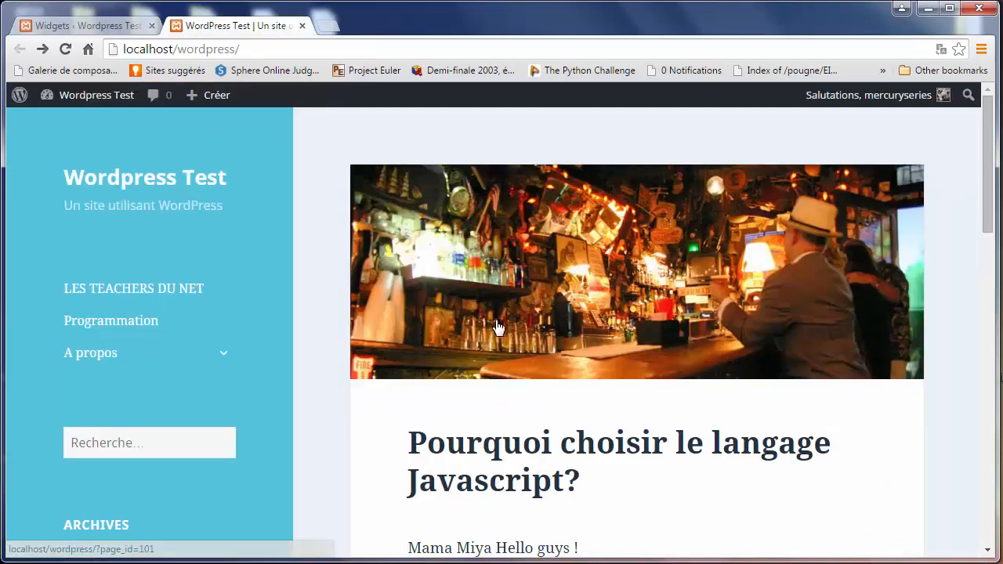
{"action": "left_click_drag", "start_coordinate": [987, 185], "coordinate": [972, 400]}
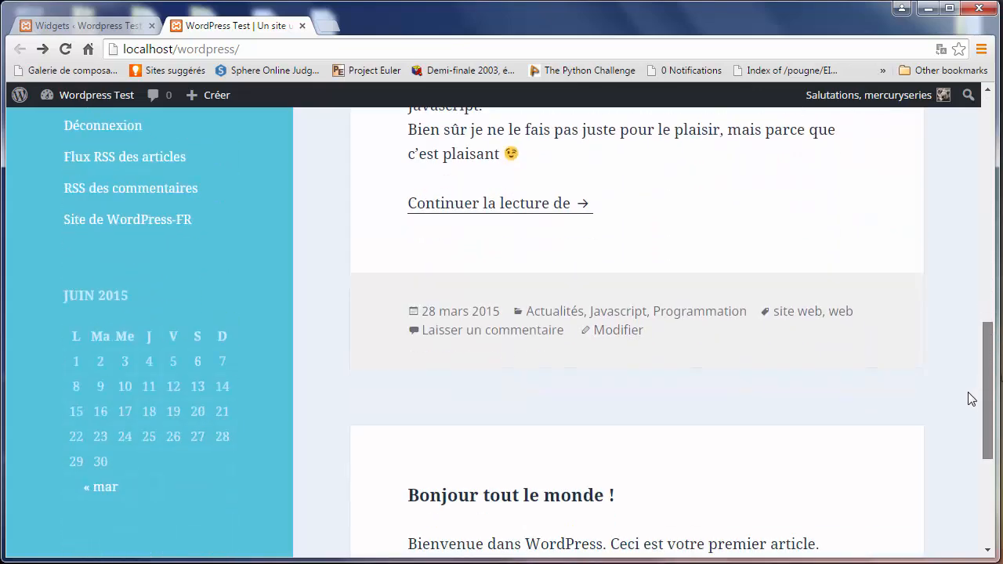
- Remove the Calendrier widget from Zone de widgets on the widgets page and open the installed themes
{"action": "left_click", "coordinate": [111, 25]}
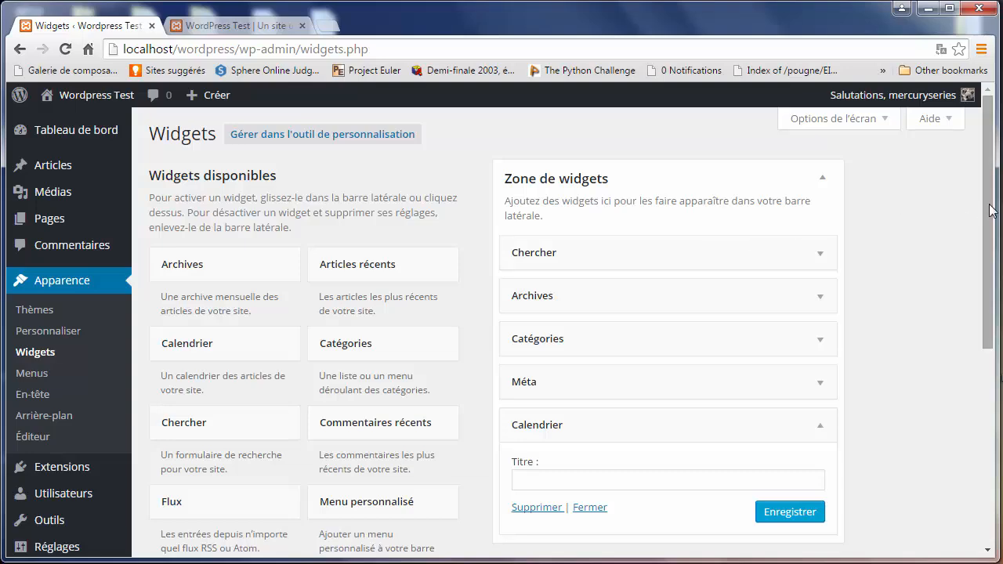
{"action": "mouse_move", "coordinate": [992, 210]}
{"action": "left_mouse_down"}
{"action": "mouse_move", "coordinate": [993, 383]}
{"action": "mouse_move", "coordinate": [977, 208]}
{"action": "left_mouse_up"}
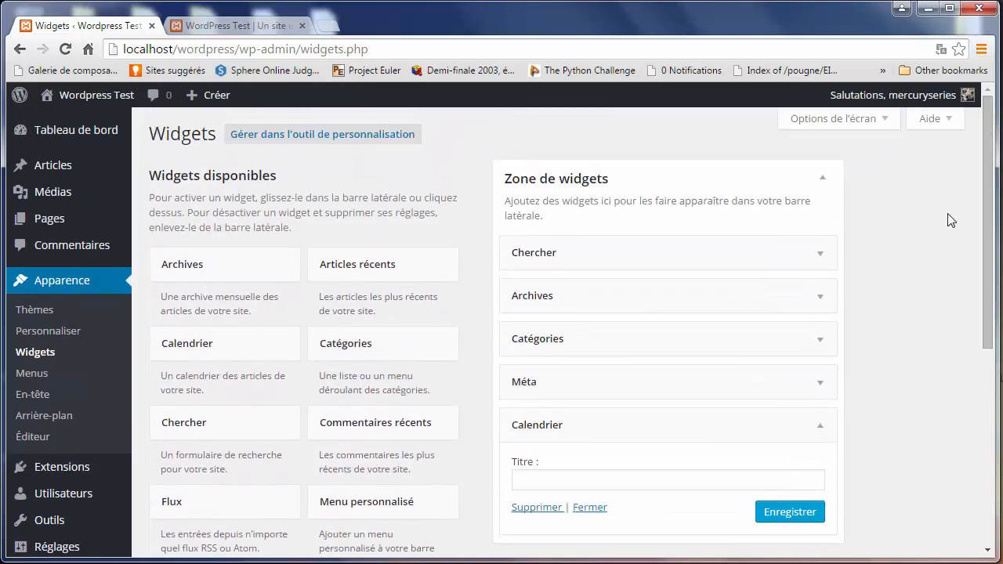
{"action": "left_click_drag", "start_coordinate": [650, 426], "coordinate": [315, 414]}
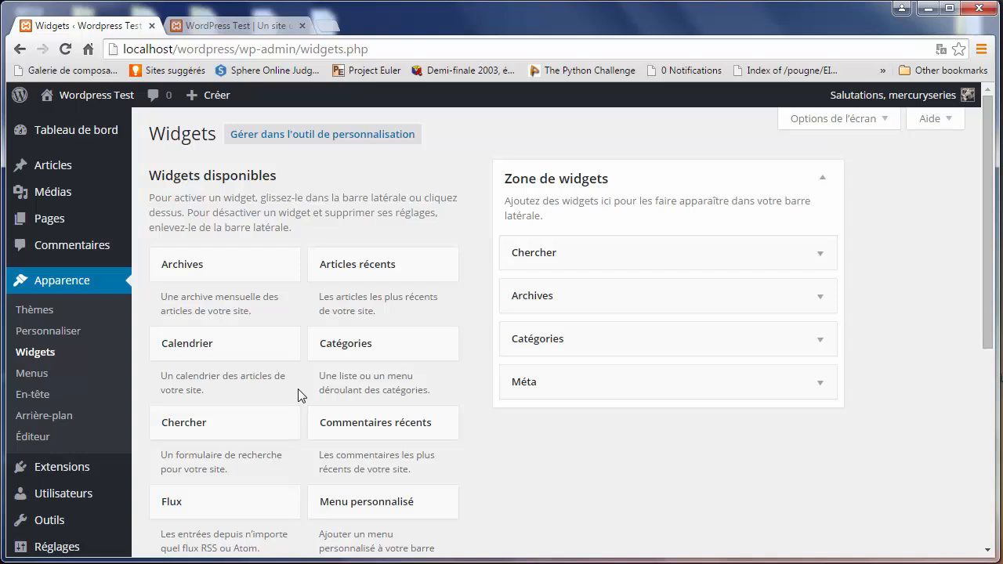
{"action": "left_click", "coordinate": [35, 311]}
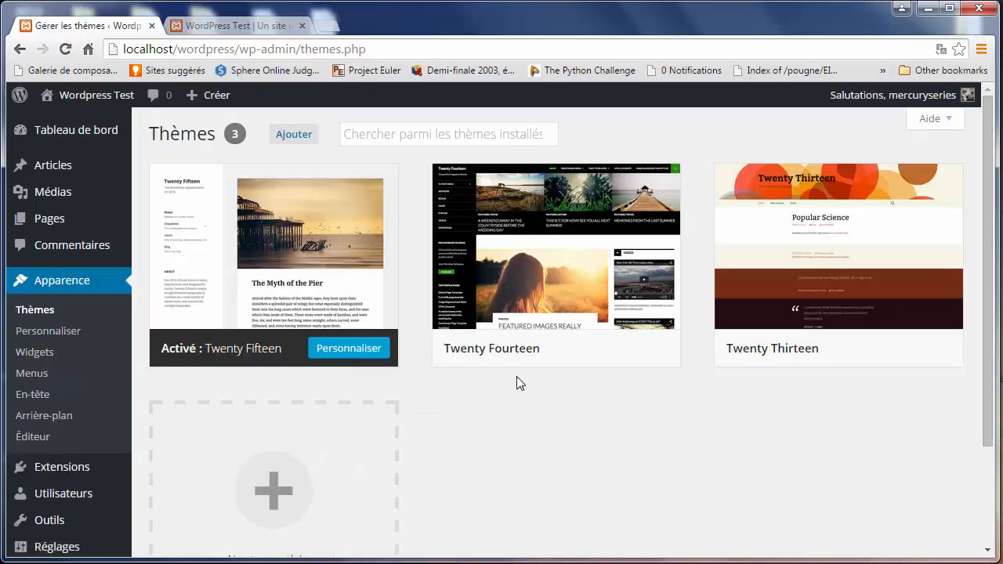